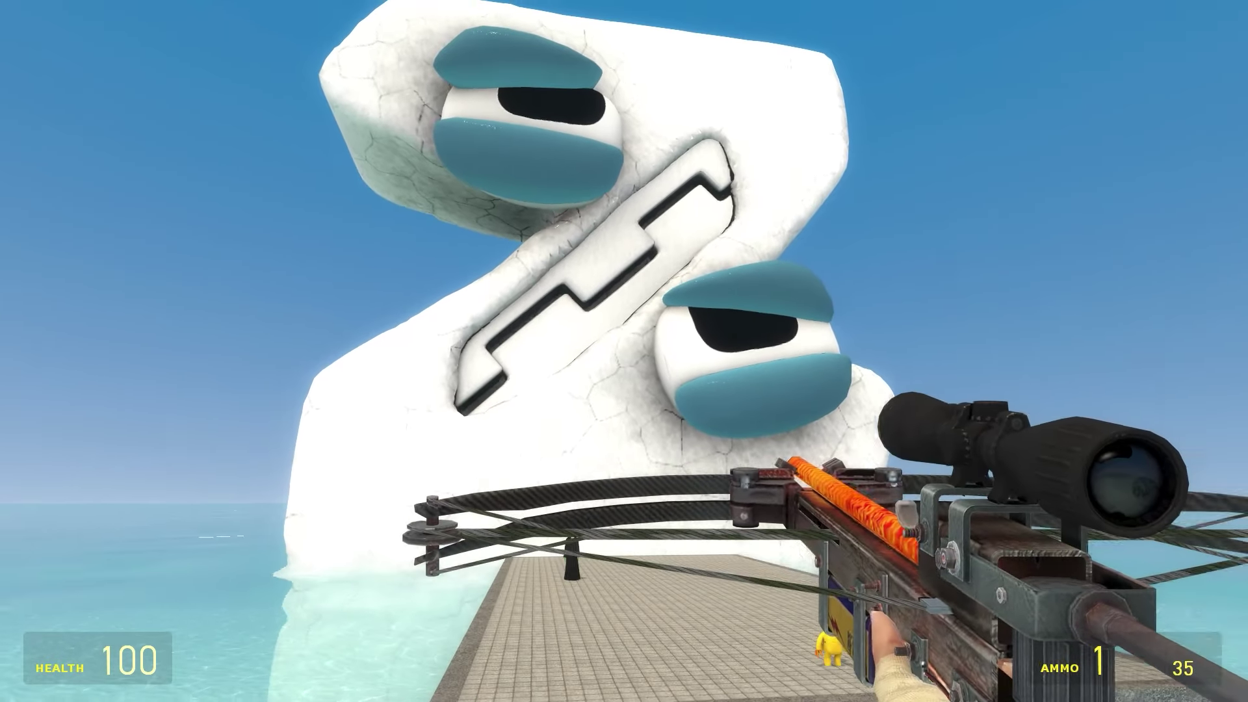
Fly forward over the white structure and scope the distant Z monster with the crossbow.
{"action": "key", "text": "w"}
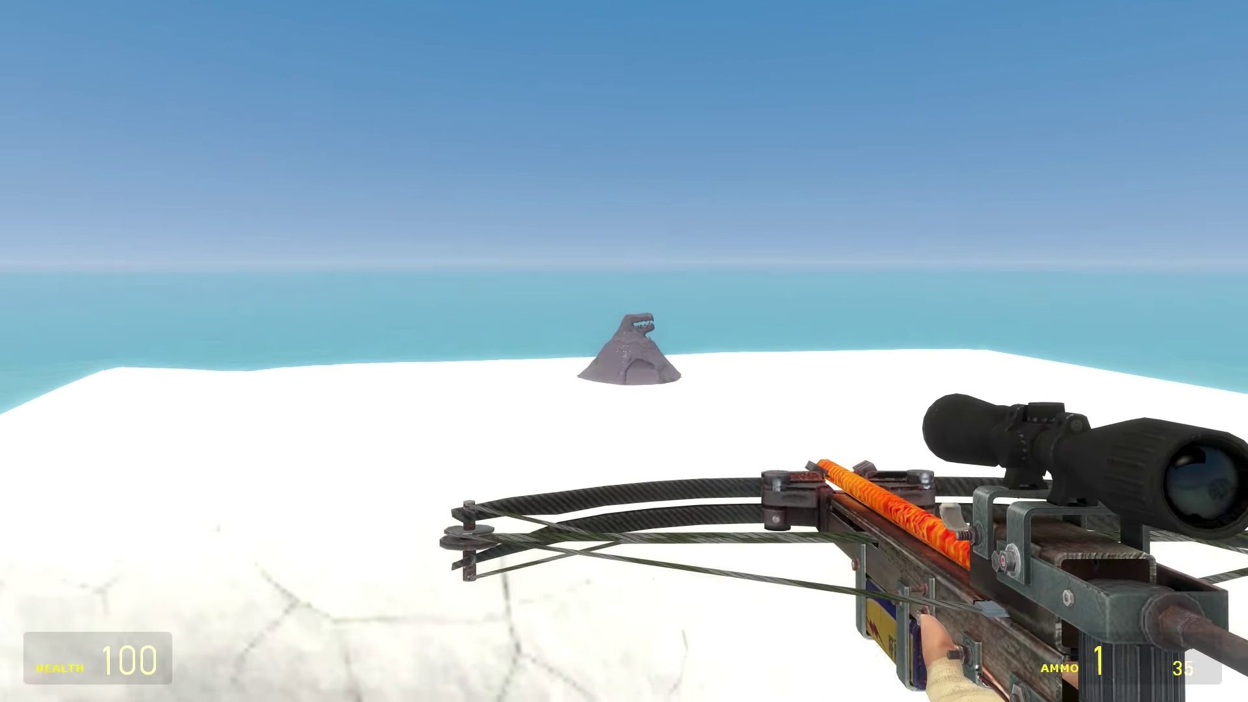
{"action": "right_click", "coordinate": [625, 352]}
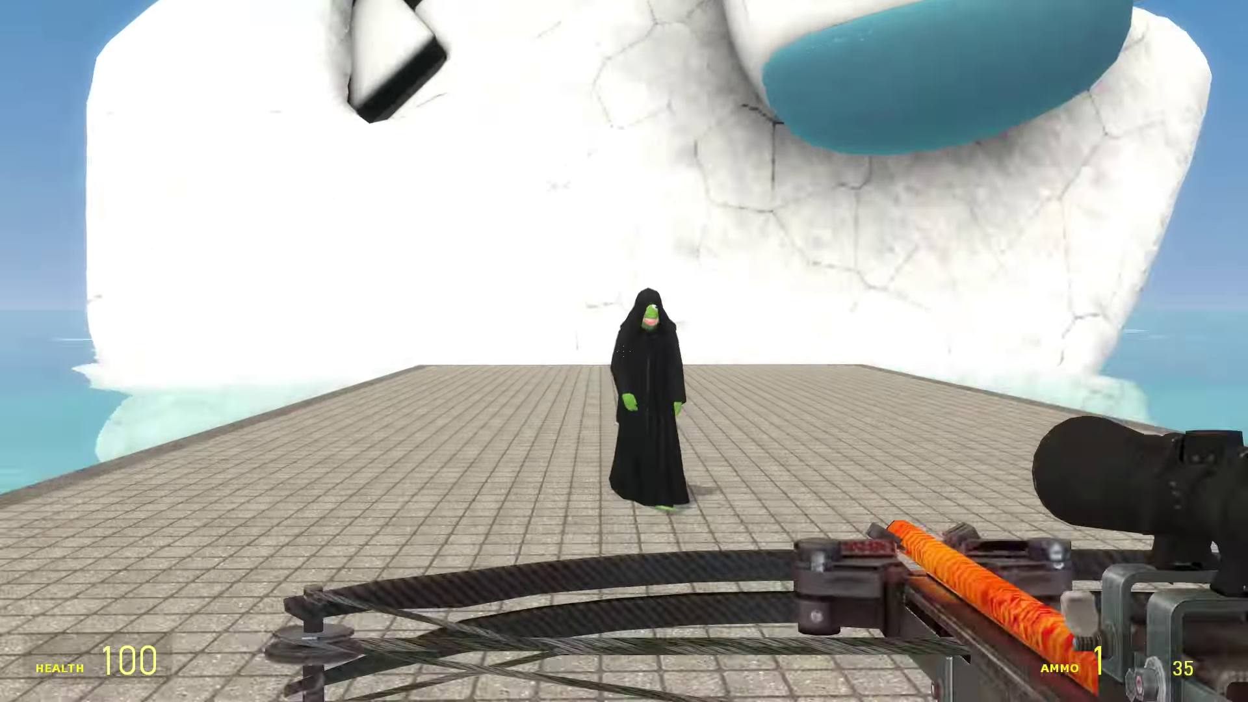
Swap from the crowbar back to the crossbow while the NPCs kill the Deathclaw.
{"action": "key", "text": "1"}
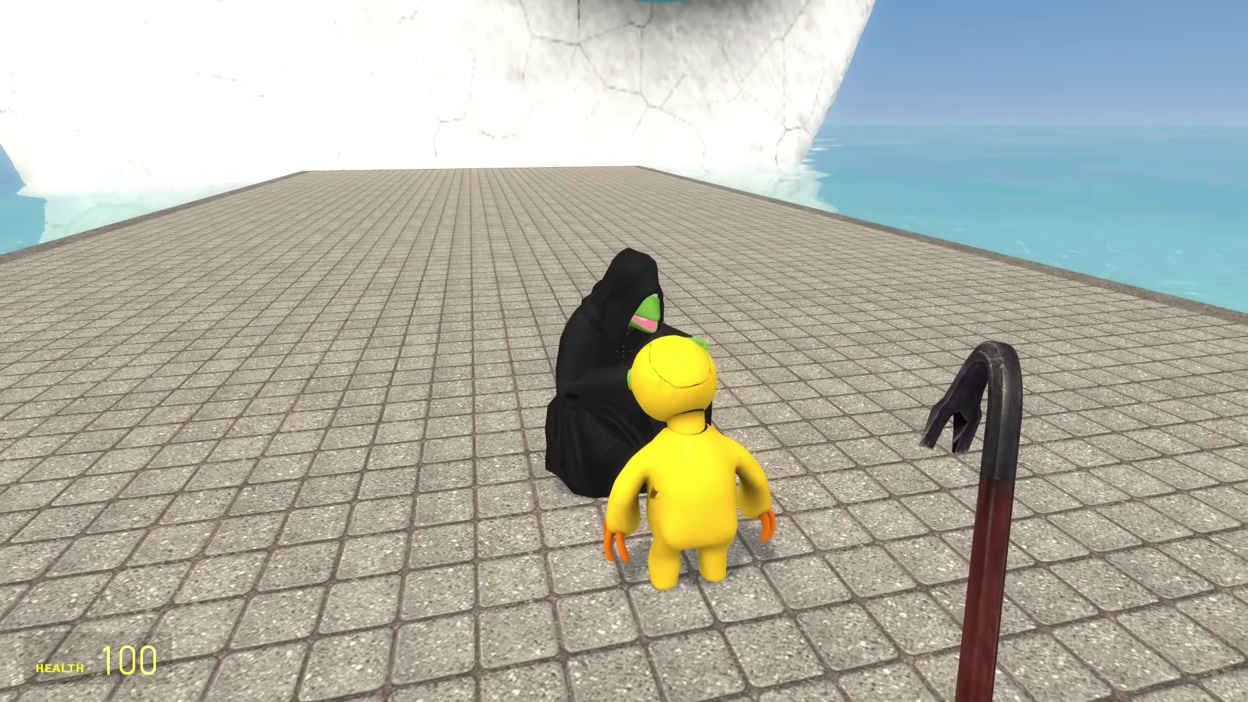
{"action": "key", "text": "4"}
{"action": "left_click", "coordinate": [624, 351]}
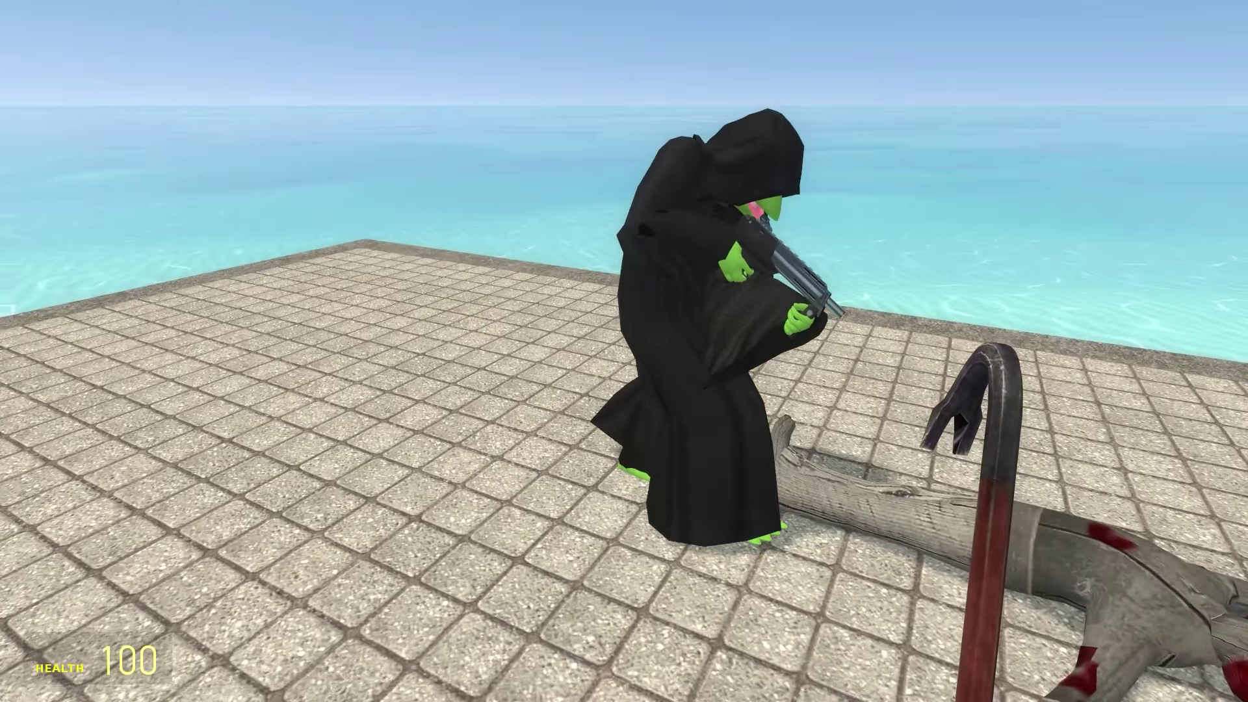
{"action": "scroll", "coordinate": [624, 352], "scroll_direction": "down", "scroll_amount": 1}
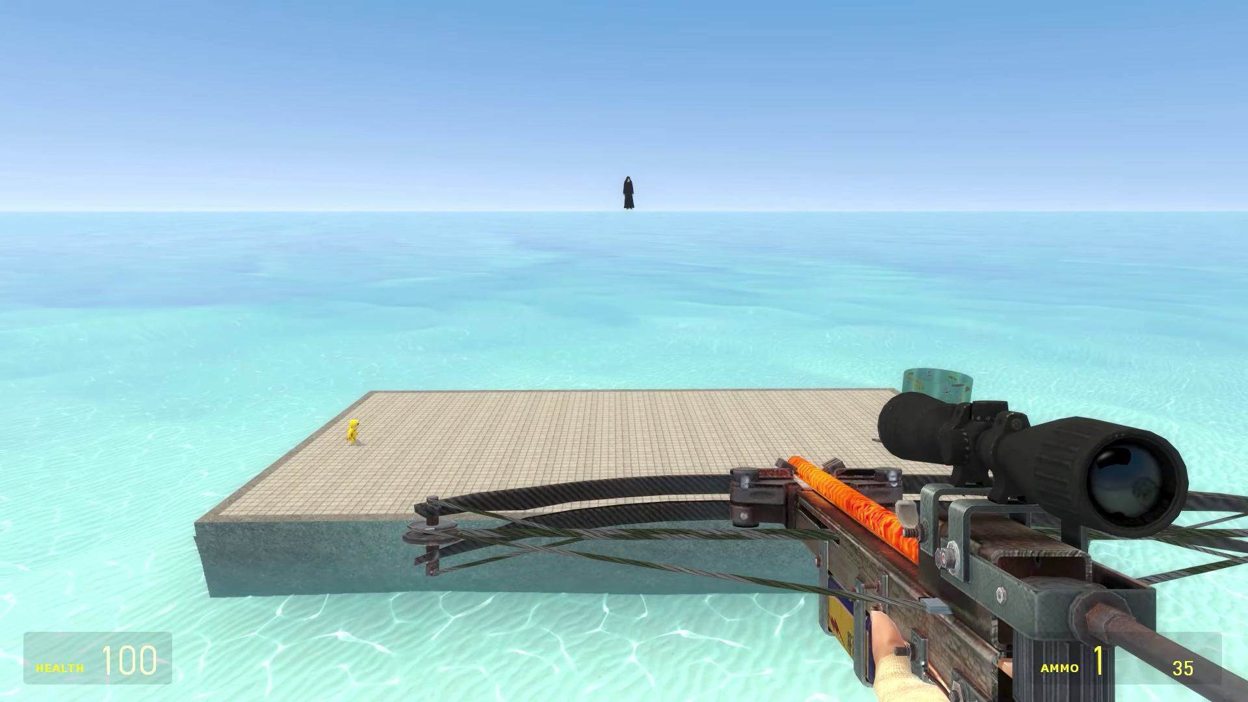
Check the sandbox context menu and move closer to the water-filled cylinder.
{"action": "key", "text": "c"}
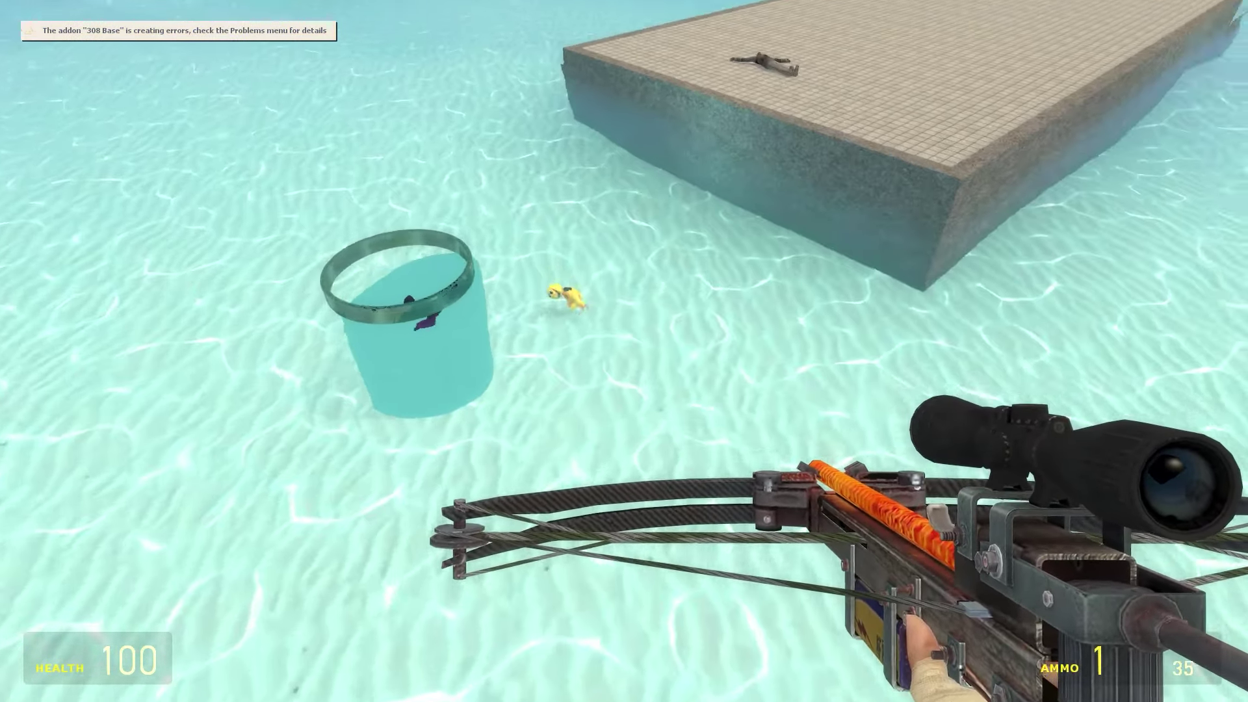
{"action": "key", "text": "s"}
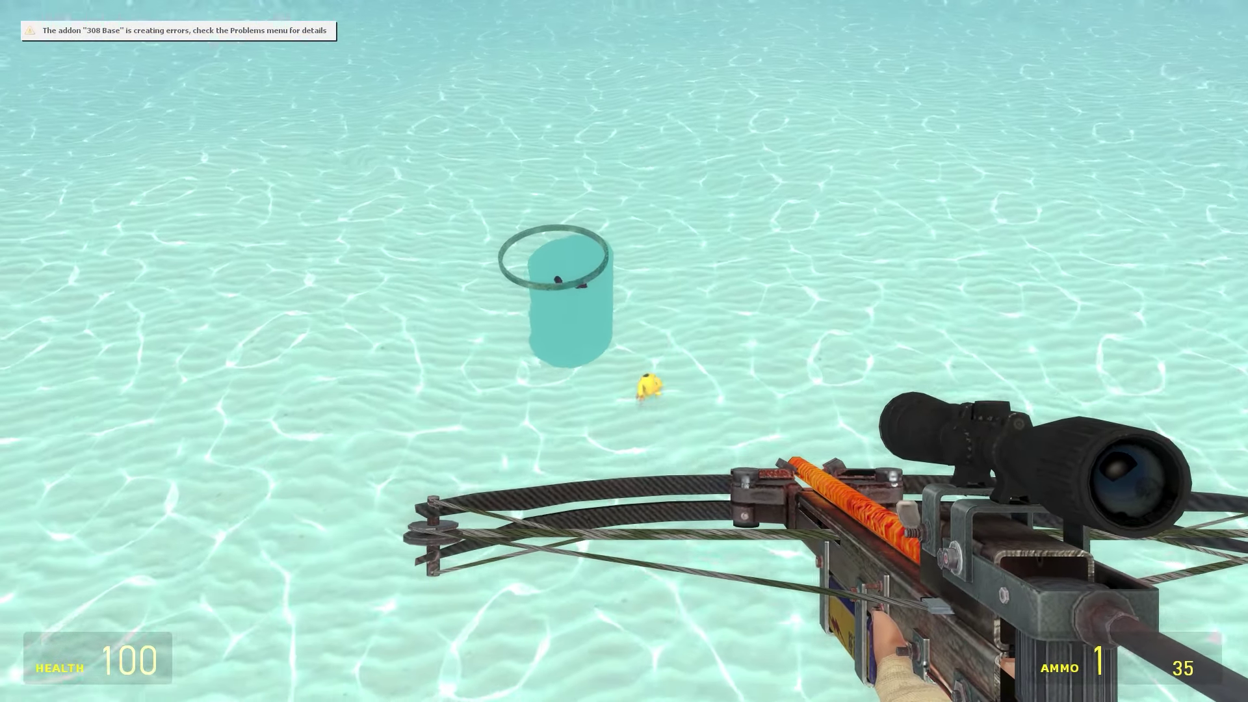
{"action": "key", "text": "w"}
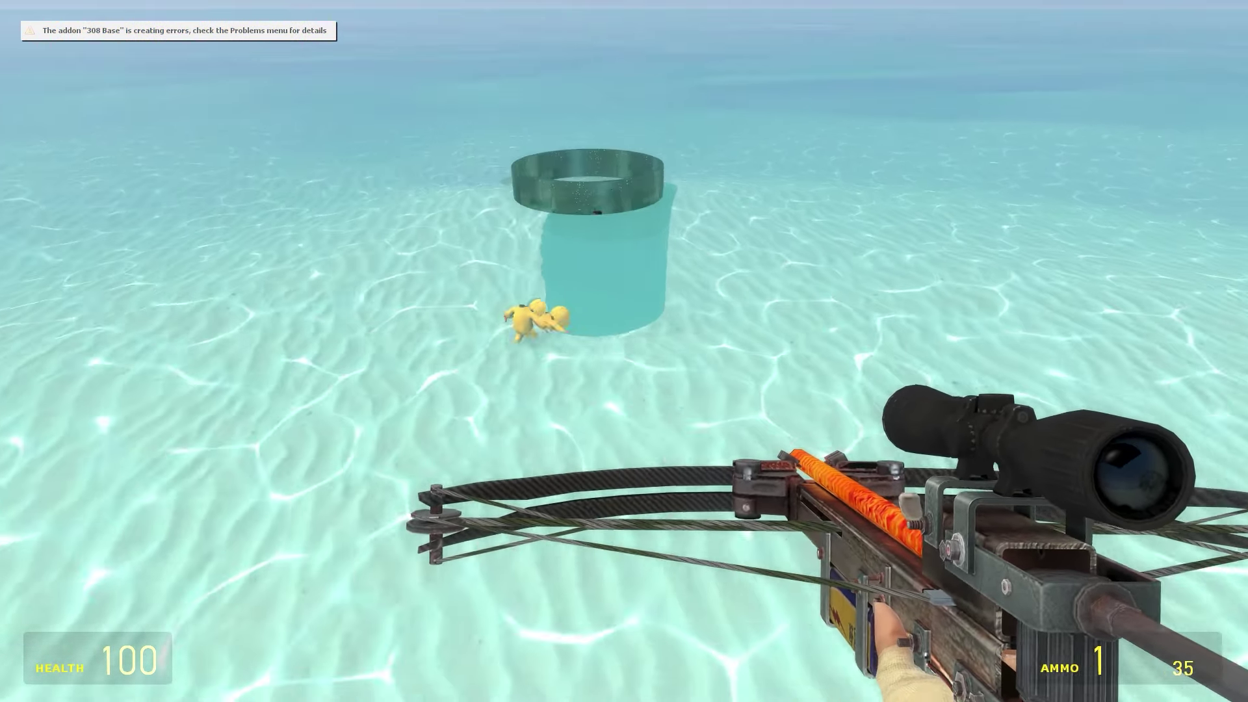
Scope the figures inside the cylinder, then grab the yellow creature with the physics gun.
{"action": "key", "text": "1"}
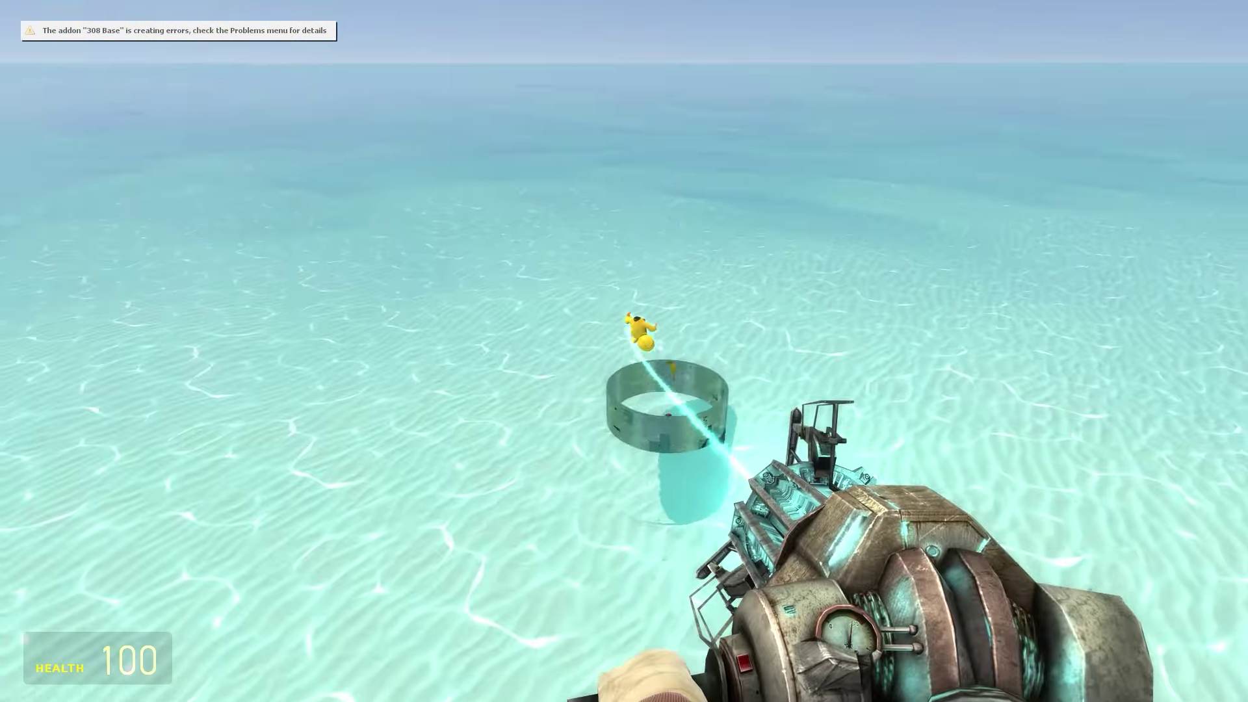
{"action": "key", "text": "4"}
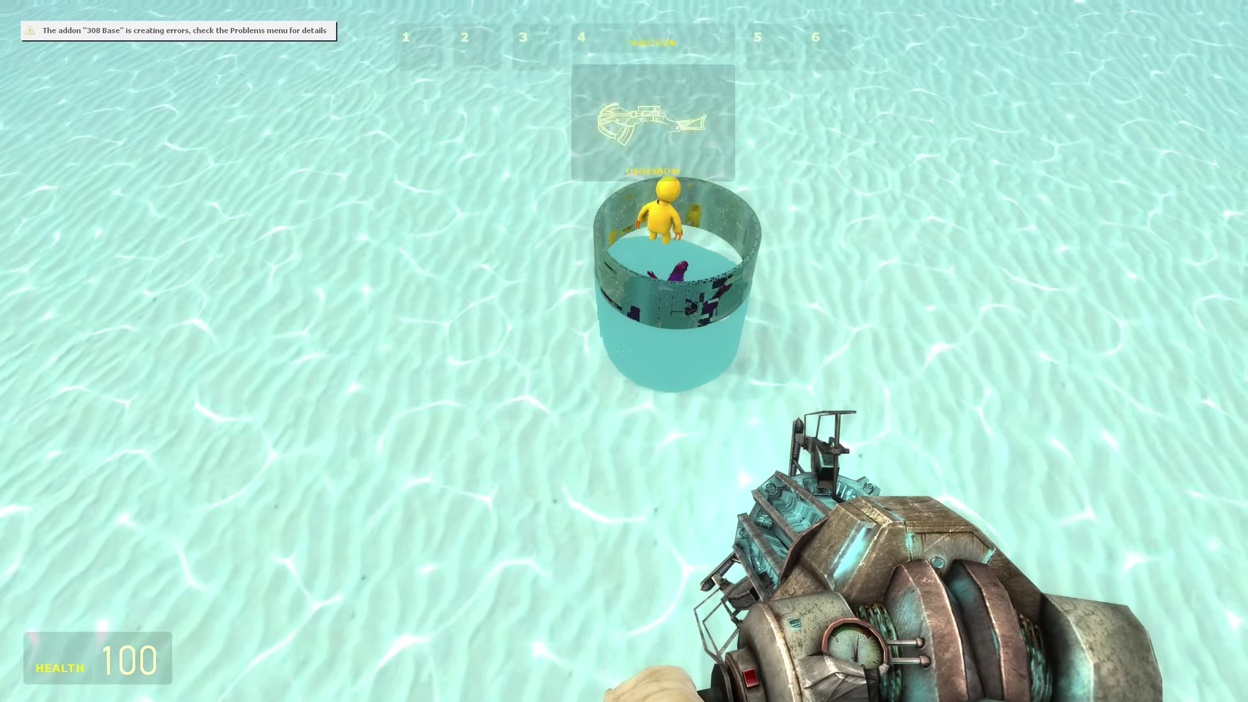
{"action": "right_click", "coordinate": [624, 351]}
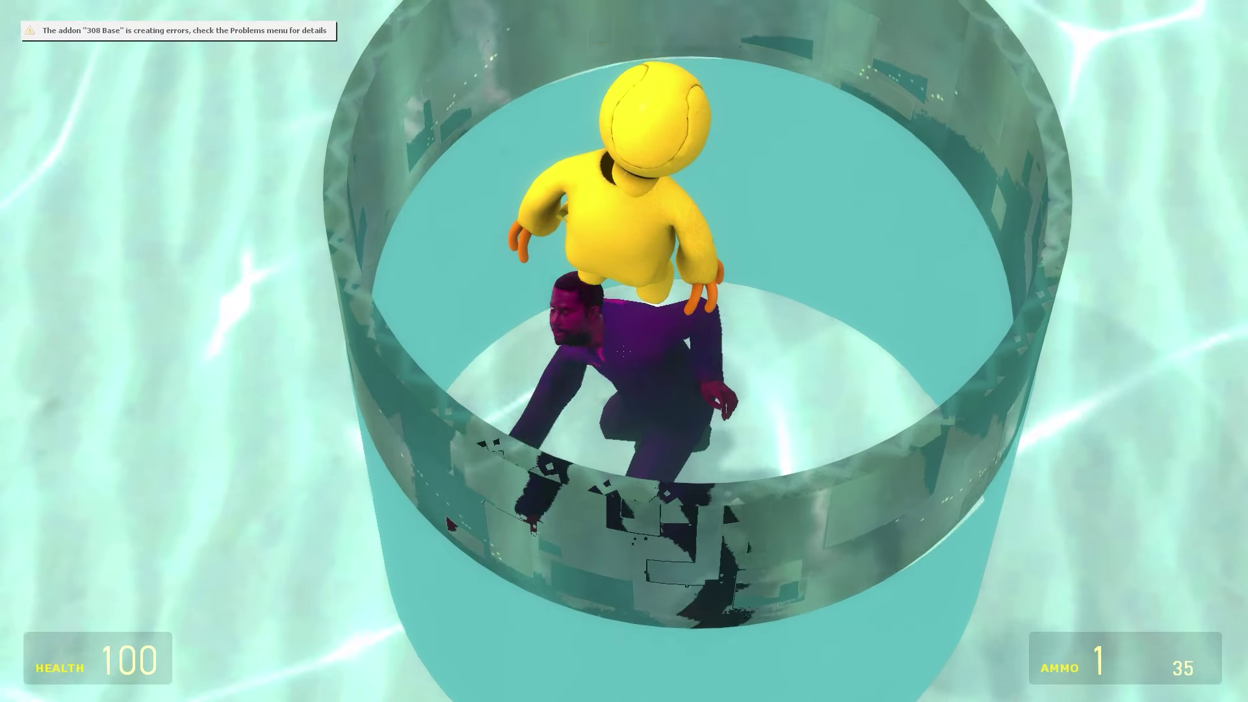
{"action": "right_click", "coordinate": [624, 351]}
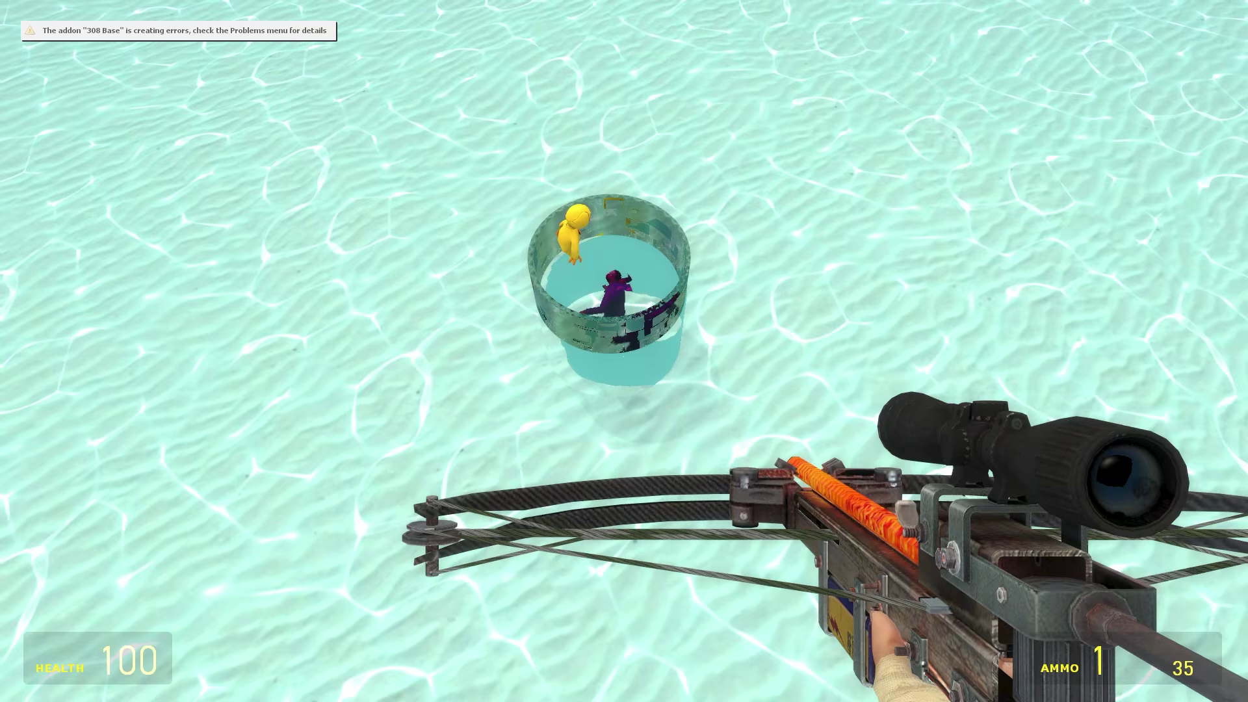
{"action": "key", "text": "1"}
{"action": "left_click", "coordinate": [624, 352]}
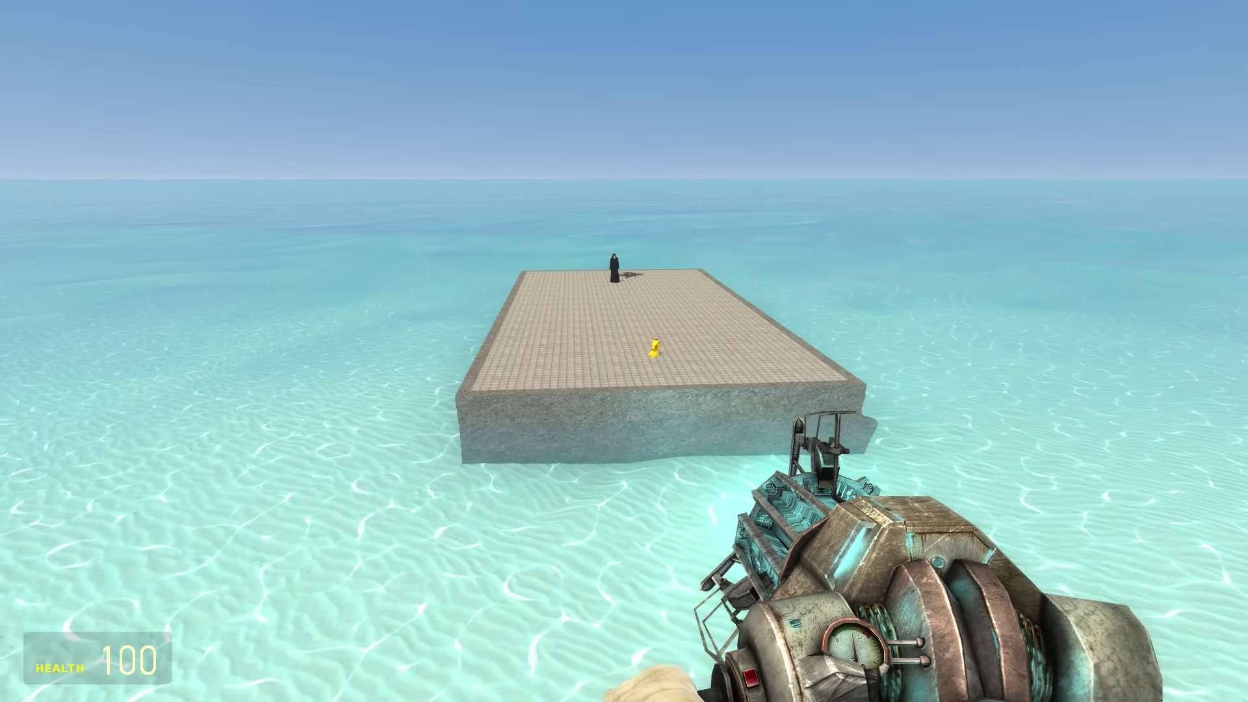
Check the context menu, then carry the yellow creature over to the robed Kermit figure.
{"action": "key", "text": "c"}
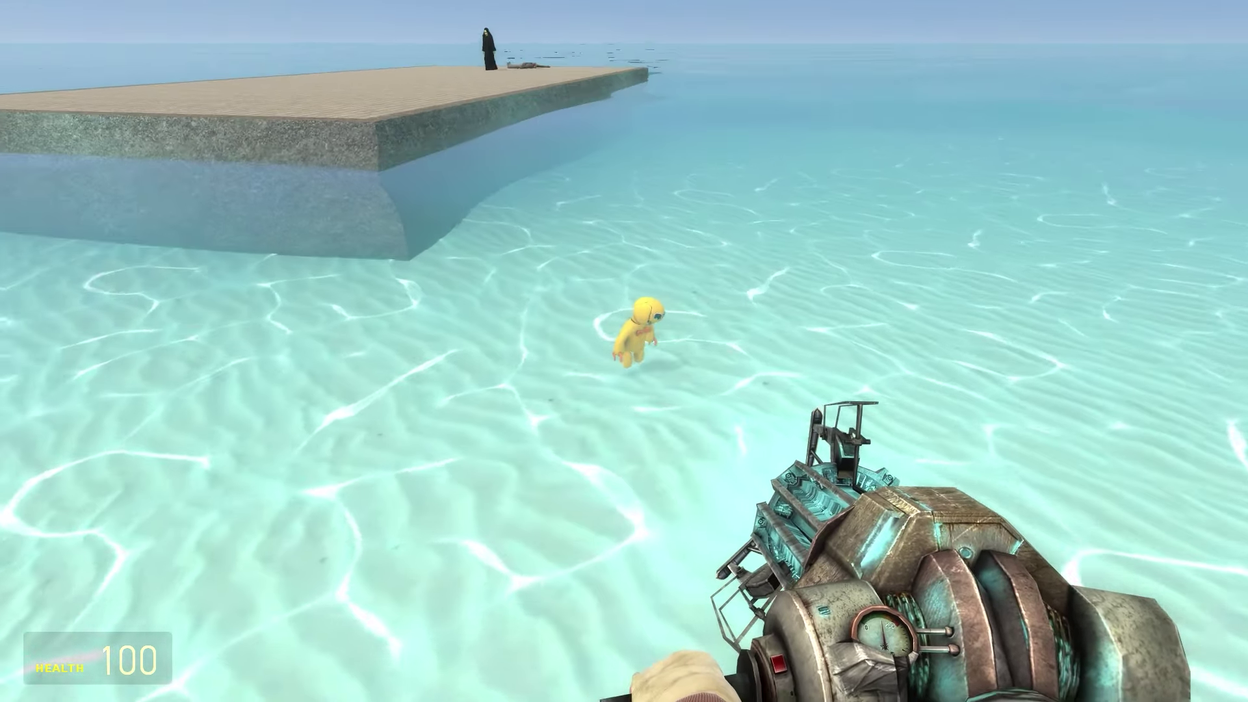
{"action": "left_click", "coordinate": [625, 351]}
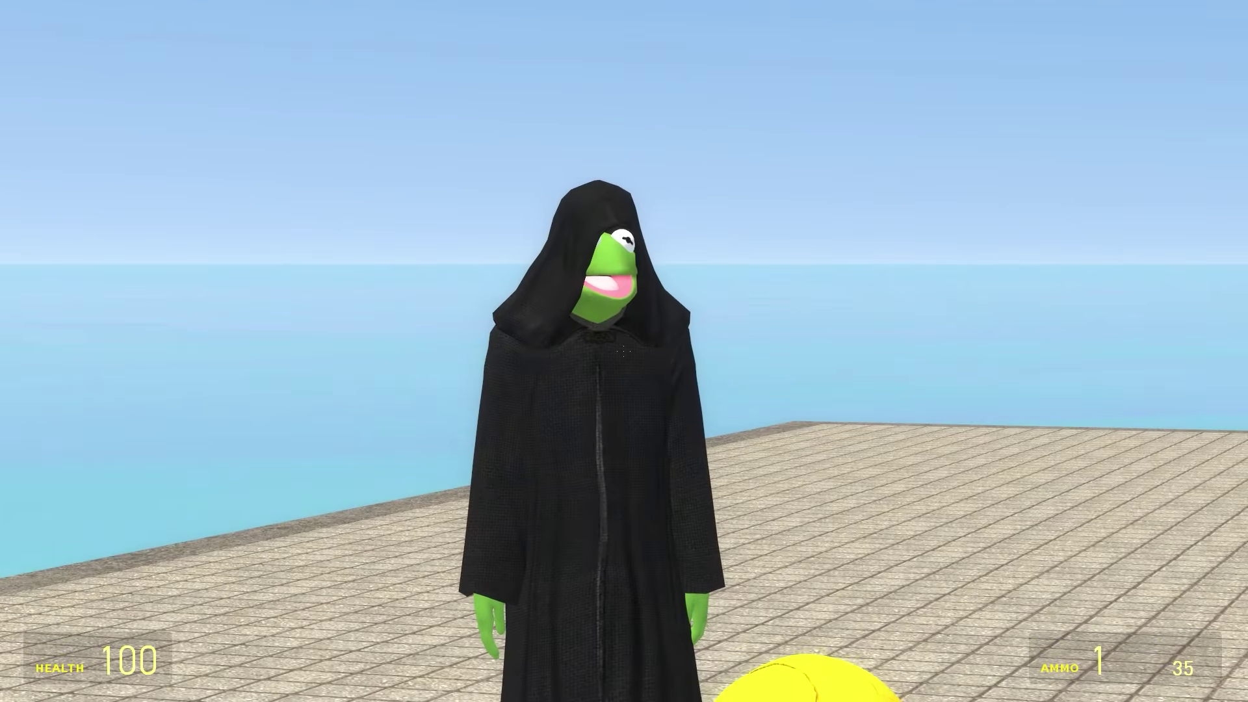
Drop the crossbow scope and watch the rabbit animatronic engage the yellow creature.
{"action": "right_click", "coordinate": [625, 351]}
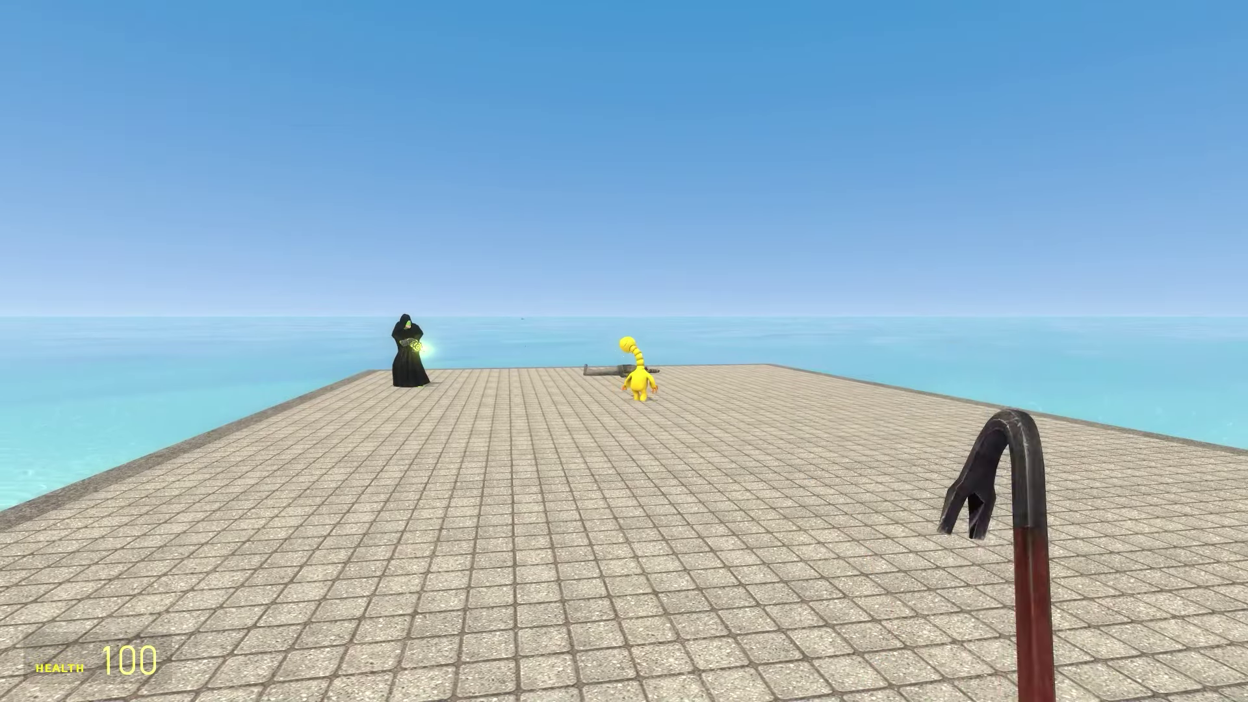
Switch to the crossbow, then the gravity gun, as the bloodied zombie arrives.
{"action": "key", "text": "4"}
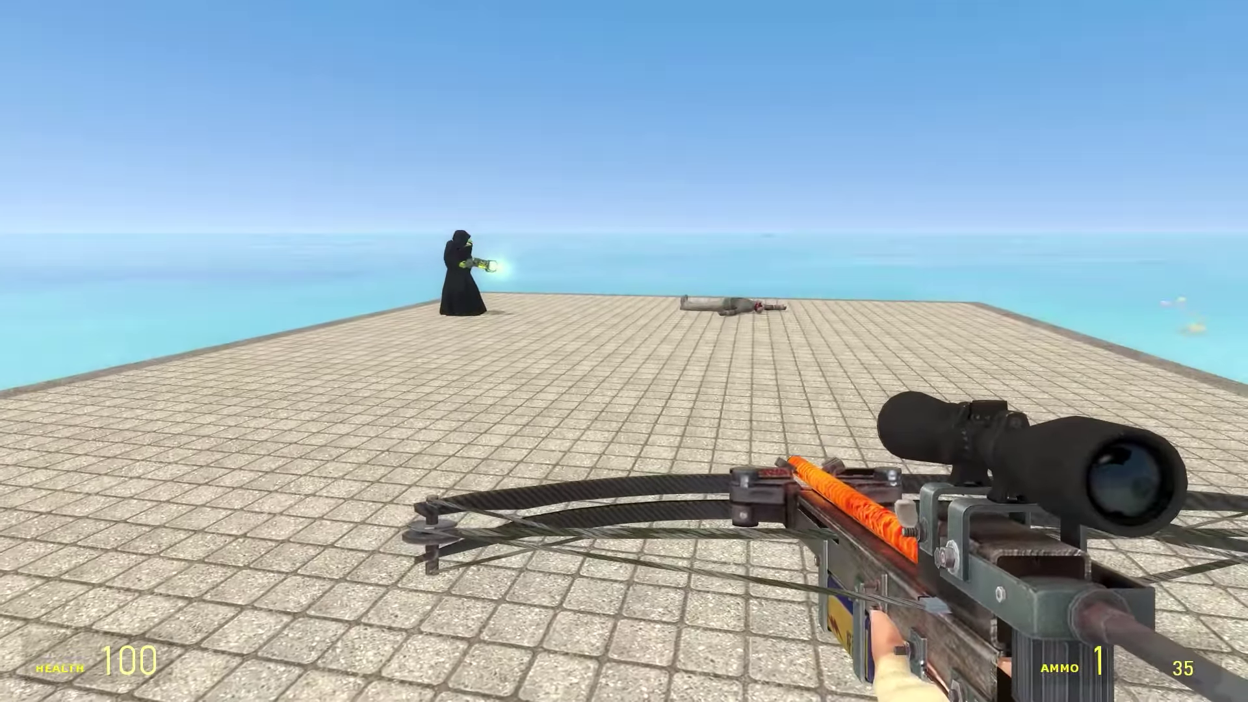
{"action": "key", "text": "1"}
{"action": "key", "text": "1"}
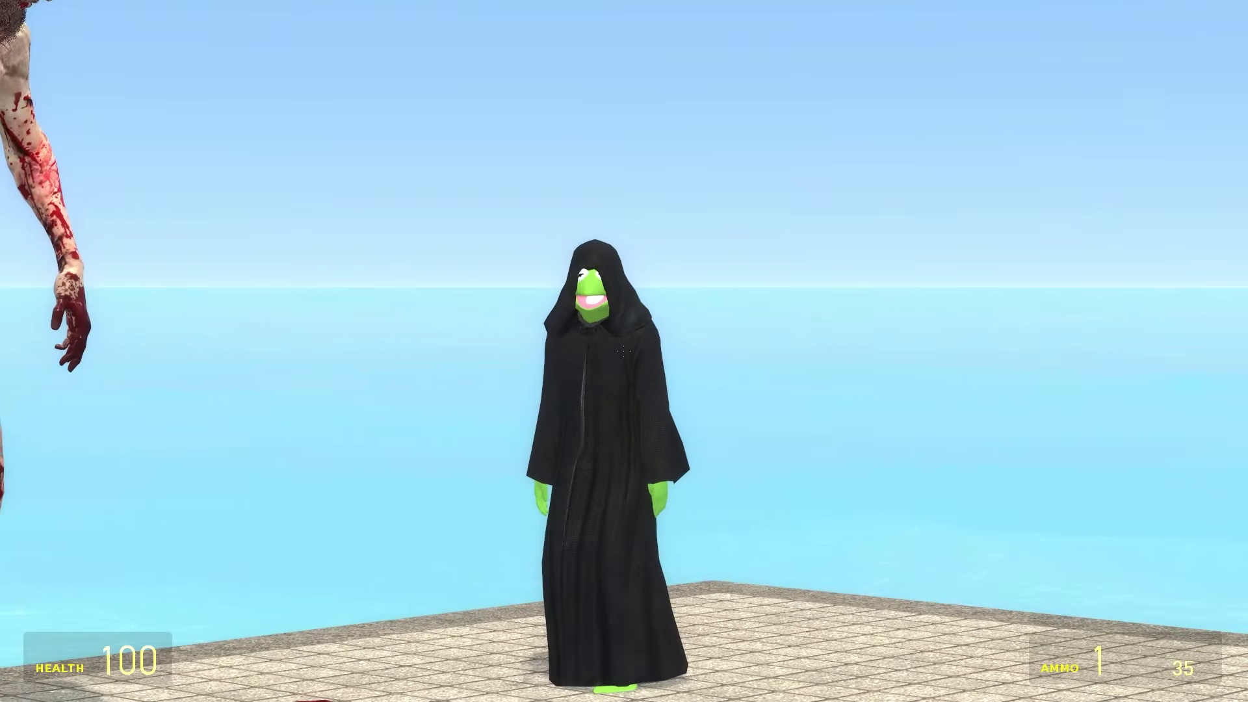
Walk toward the robed Kermit figure and carry the yellow creature onto the platform.
{"action": "key", "text": "w"}
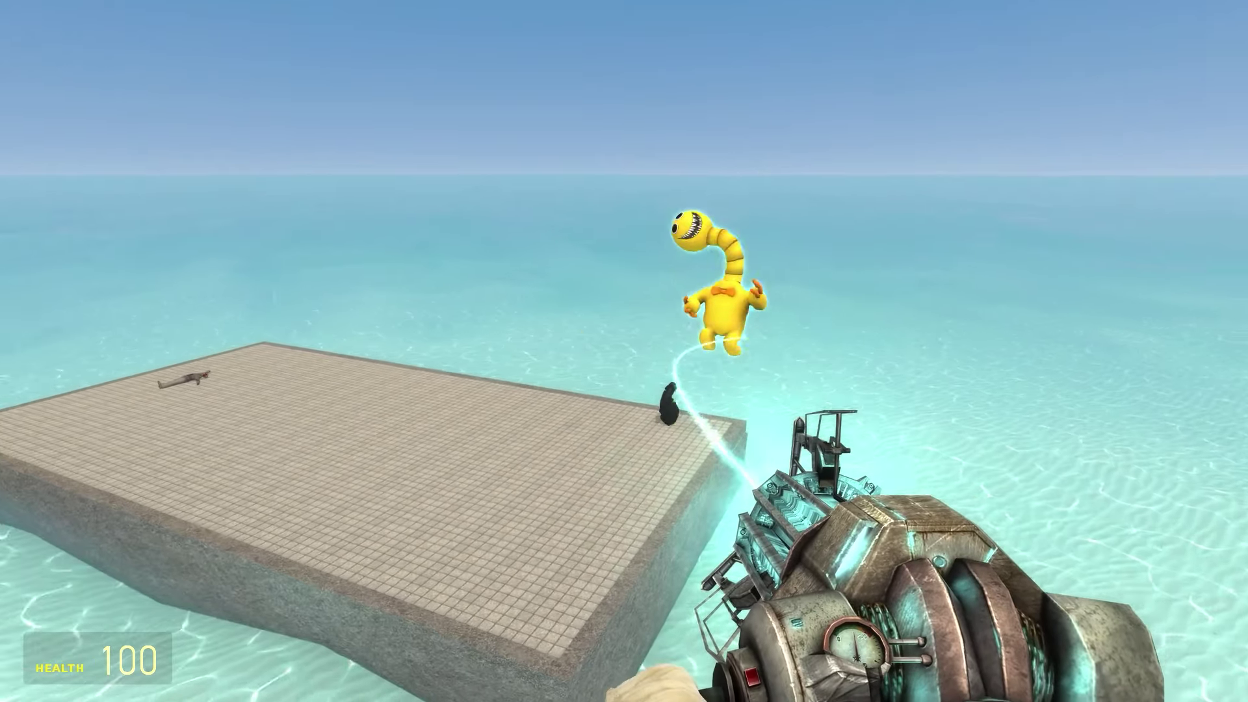
{"action": "left_click_drag", "start_coordinate": [624, 352], "coordinate": [624, 352]}
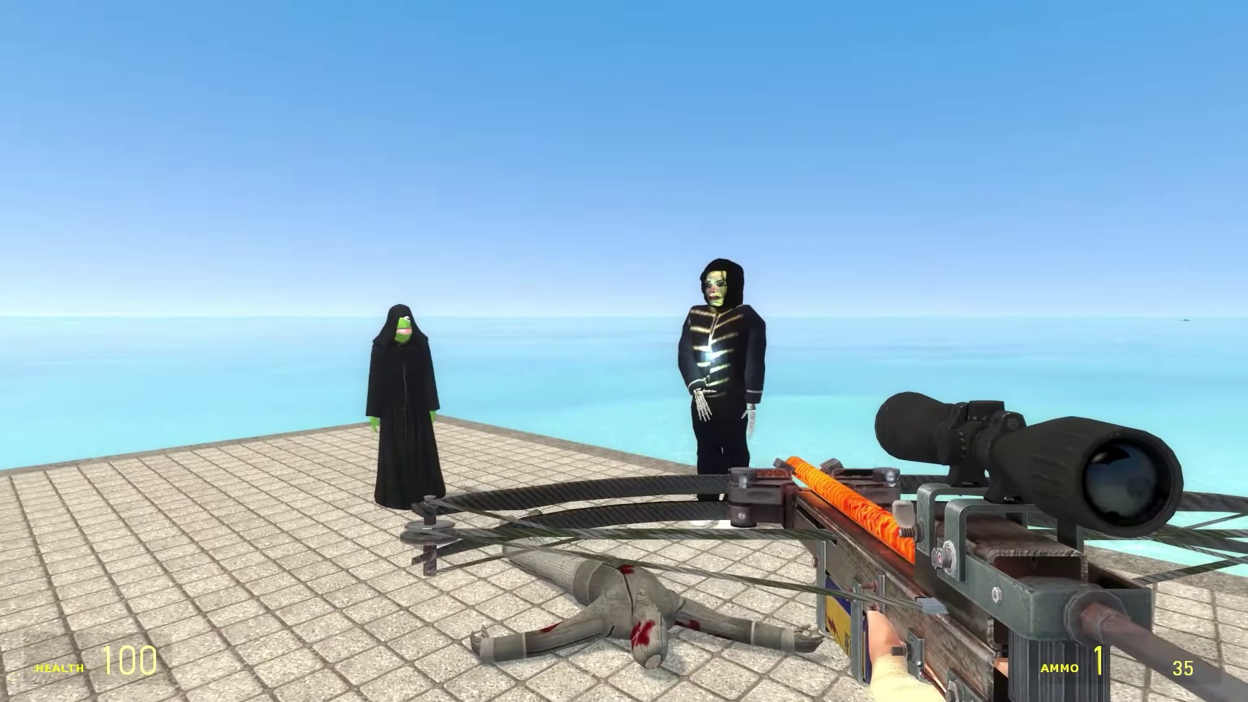
Scope the suited skeleton-handed man, then grab his fallen body and fling it skyward.
{"action": "left_click_drag", "start_coordinate": [625, 351], "coordinate": [586, 332]}
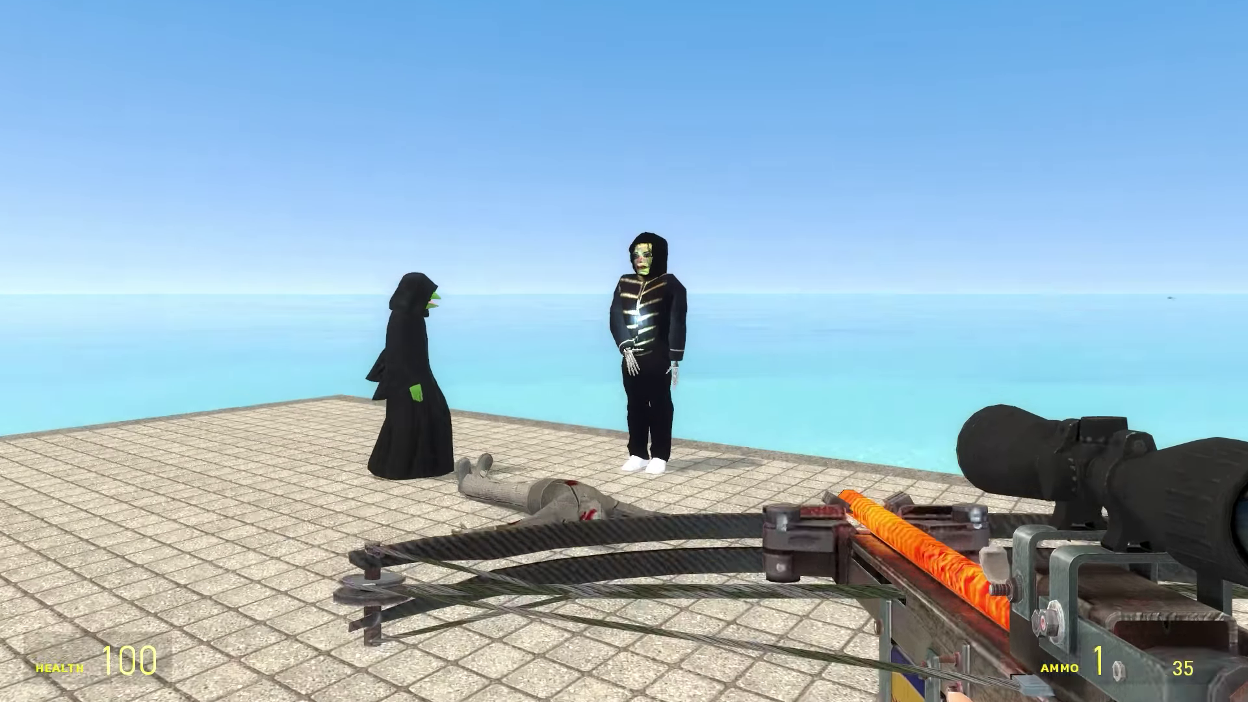
{"action": "right_click", "coordinate": [624, 352]}
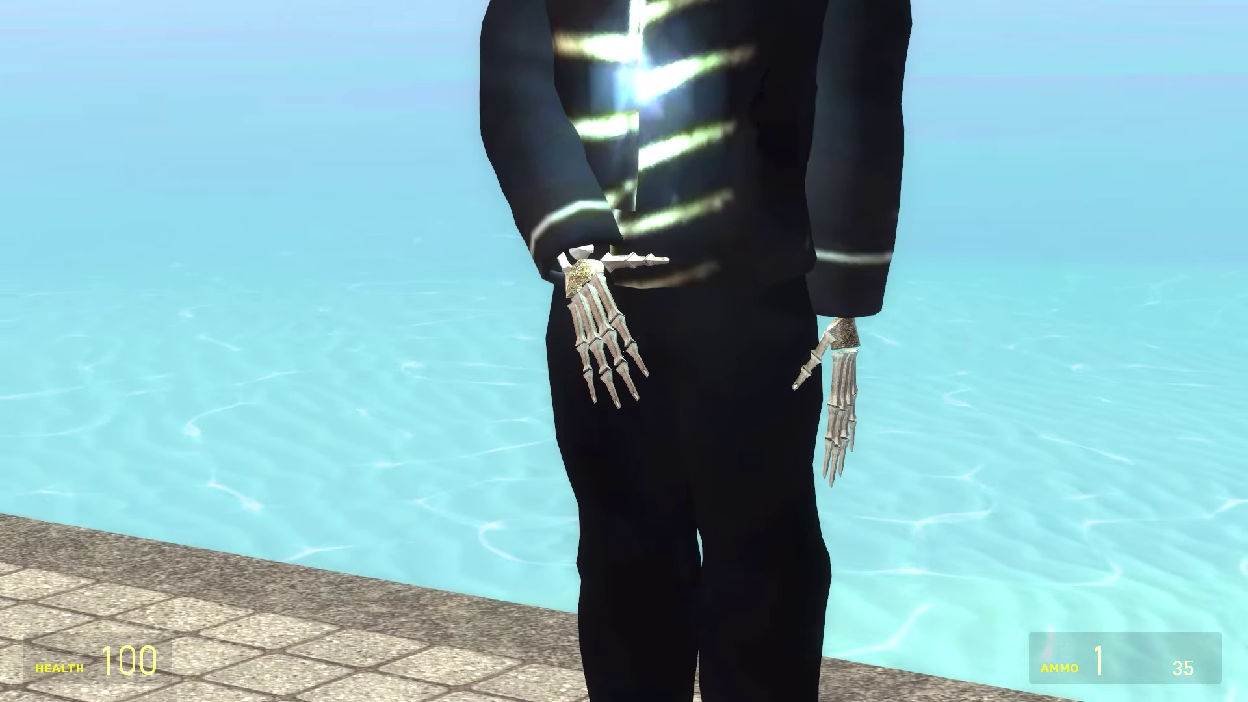
{"action": "right_click", "coordinate": [624, 352]}
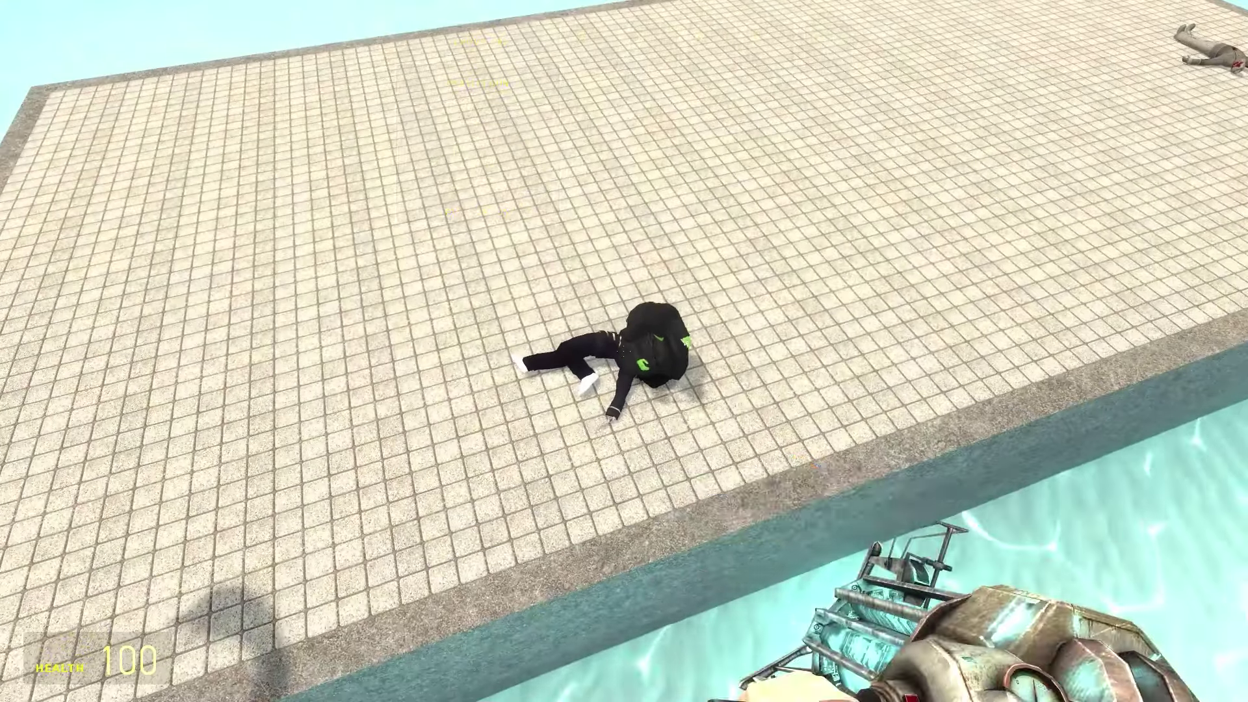
{"action": "left_click", "coordinate": [624, 351]}
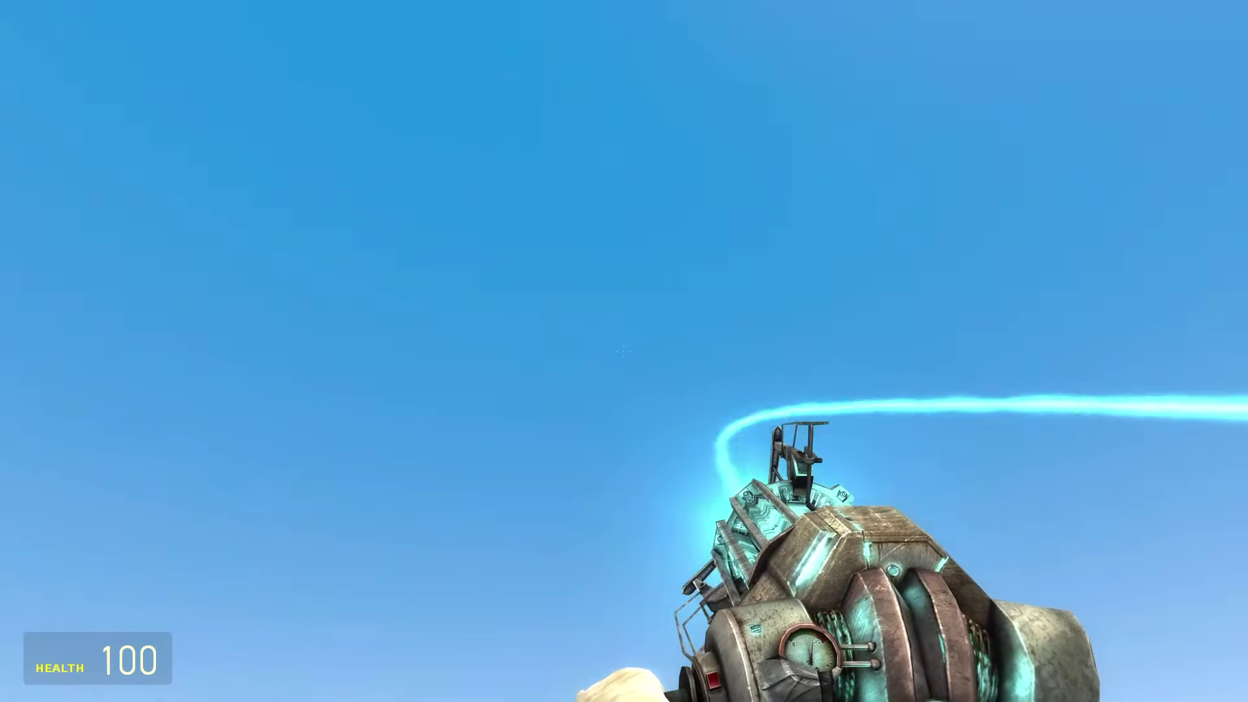
{"action": "left_click_drag", "start_coordinate": [624, 351], "coordinate": [624, 351]}
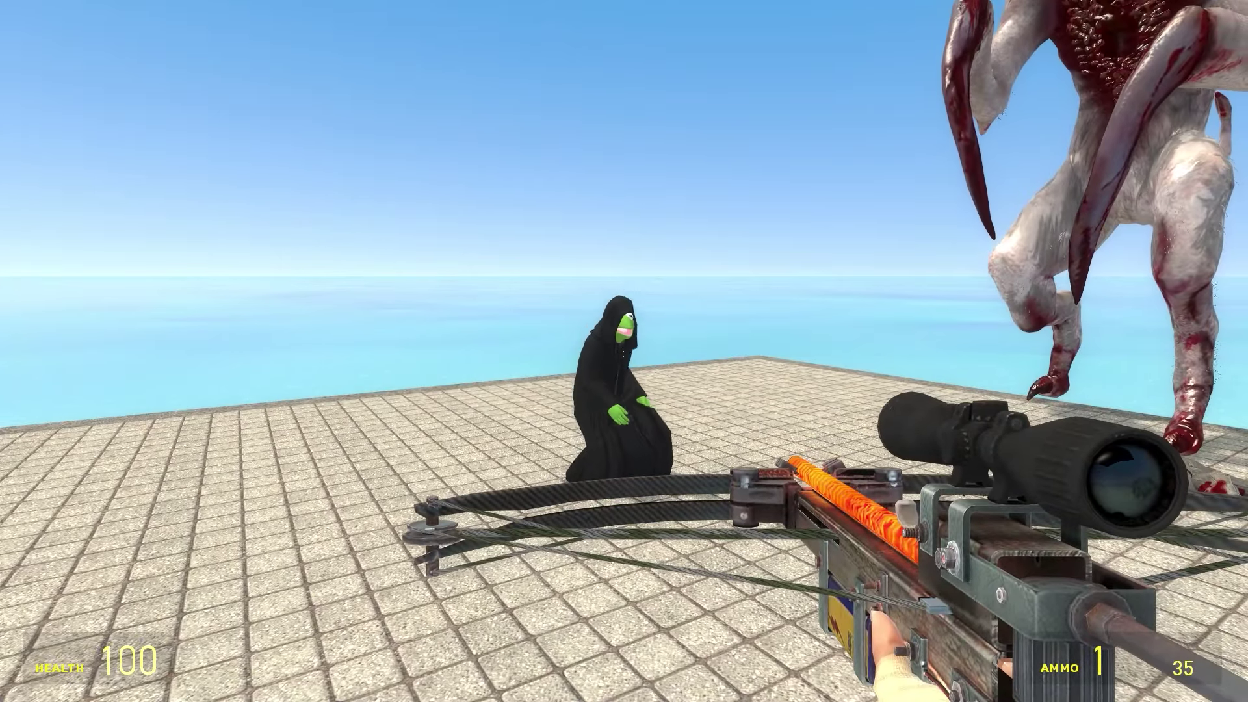
Scope the robed Kermit figure, then walk backward off the platform.
{"action": "right_click", "coordinate": [624, 351]}
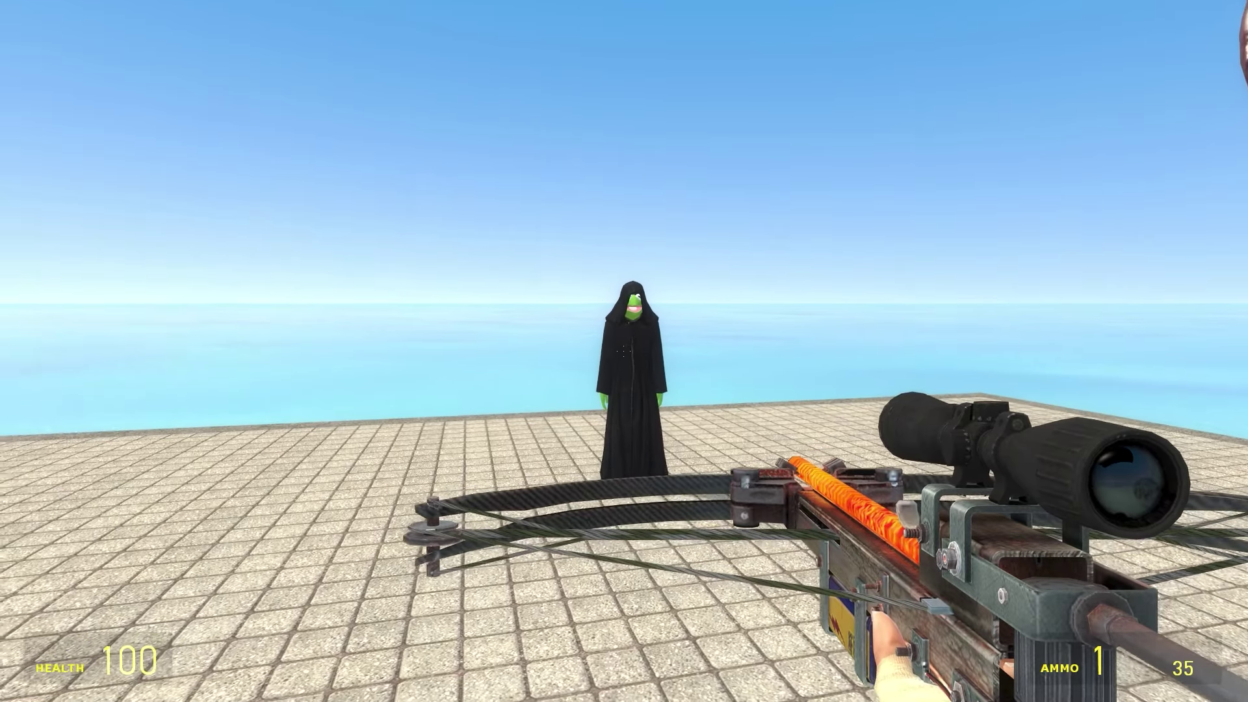
{"action": "key", "text": "s"}
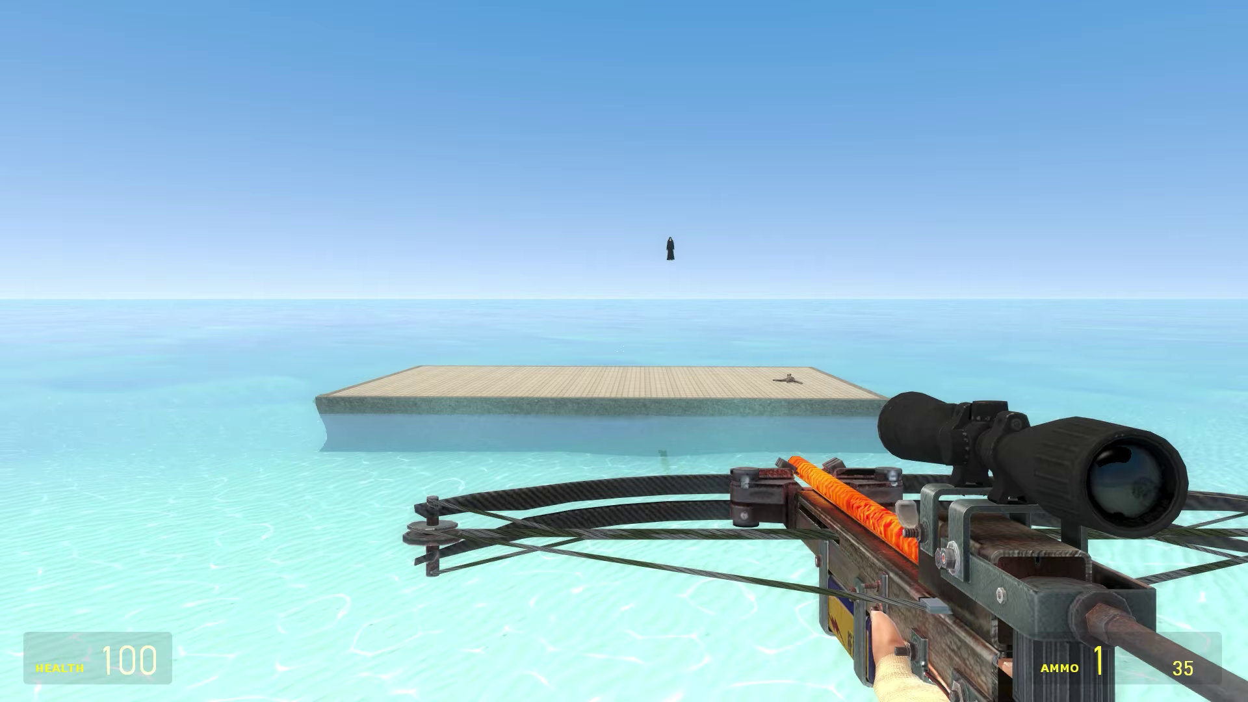
Spawn the giant yellow long-necked creature and scope it from a distance.
{"action": "key", "text": "c"}
{"action": "key", "text": "c"}
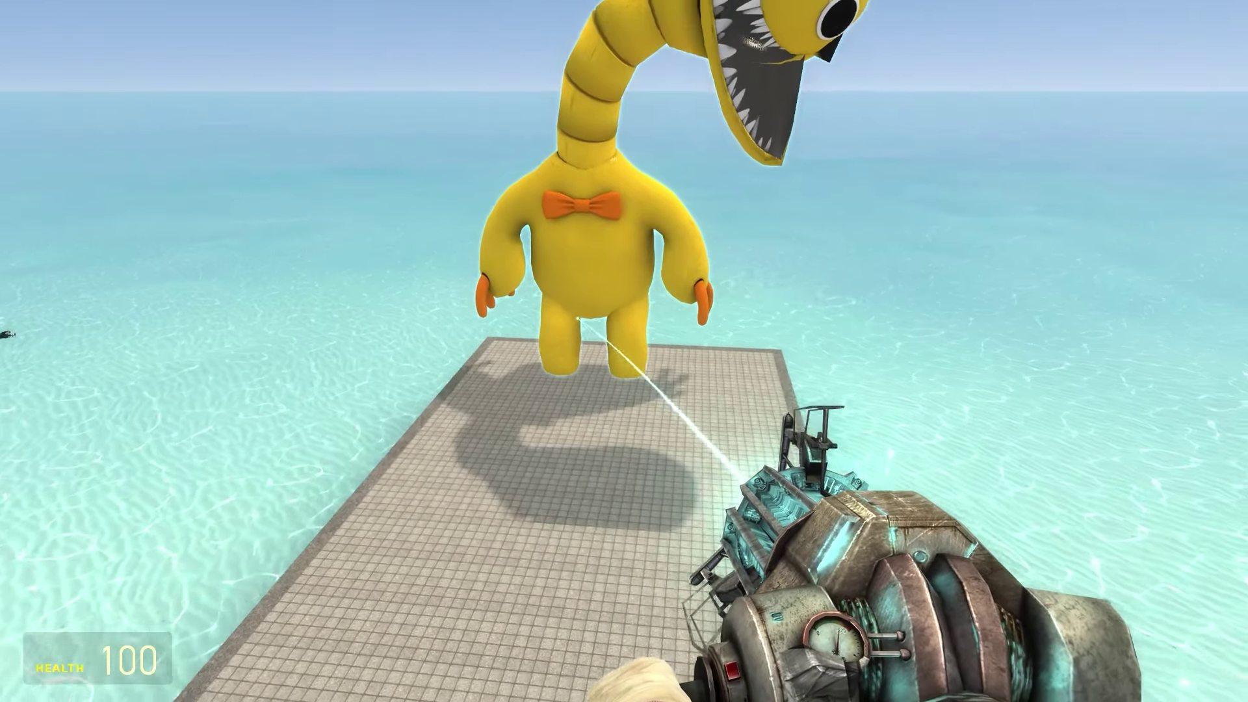
{"action": "key", "text": "s"}
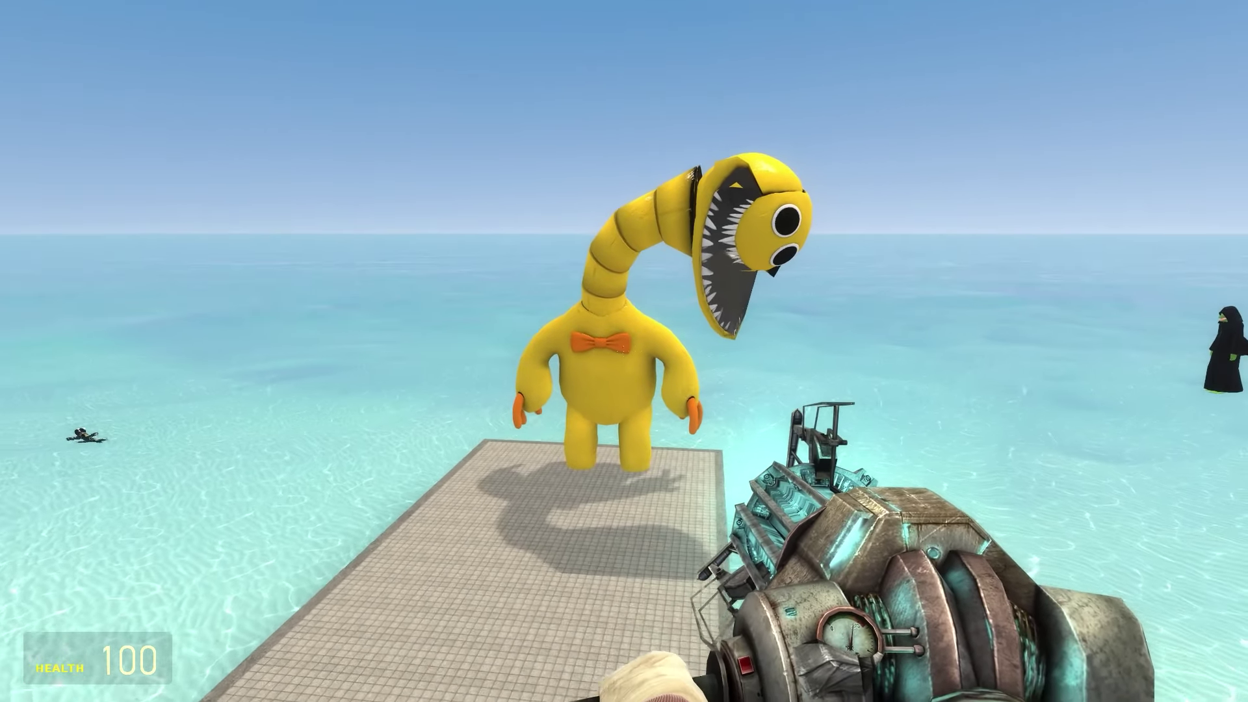
{"action": "scroll", "coordinate": [624, 352], "scroll_direction": "up", "scroll_amount": 1}
{"action": "right_click", "coordinate": [624, 351]}
{"action": "right_click", "coordinate": [625, 351]}
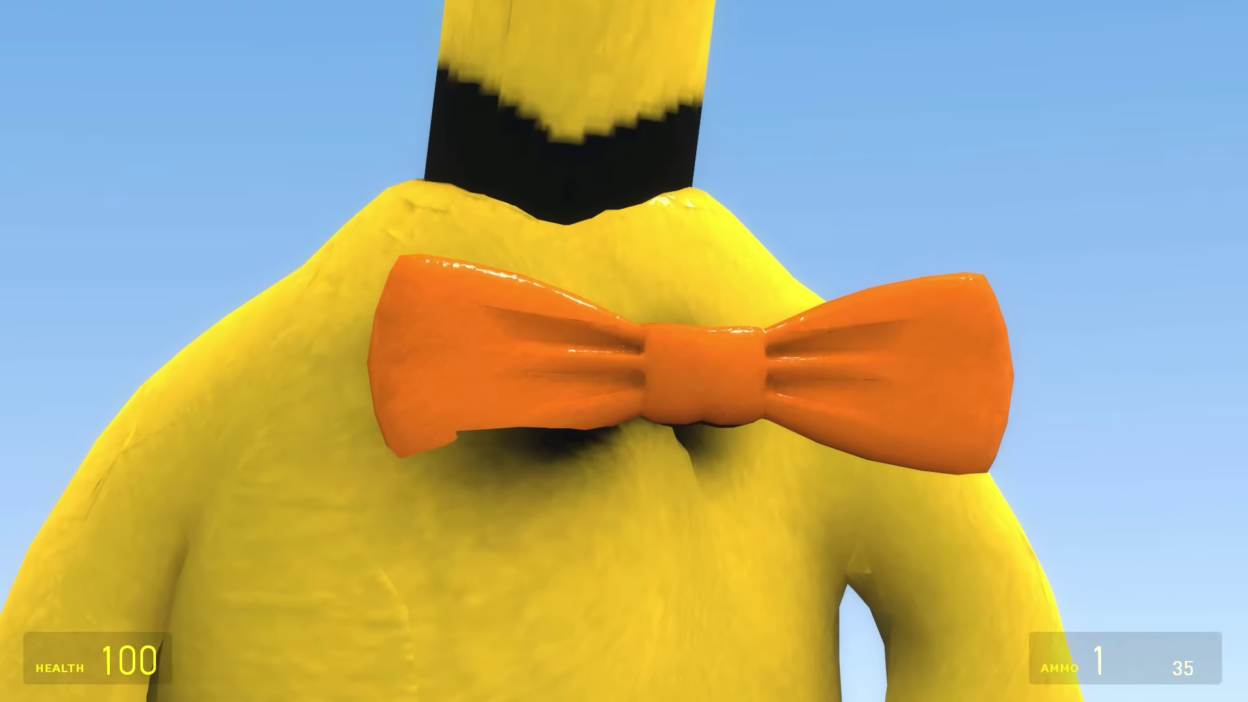
{"action": "right_click", "coordinate": [625, 351]}
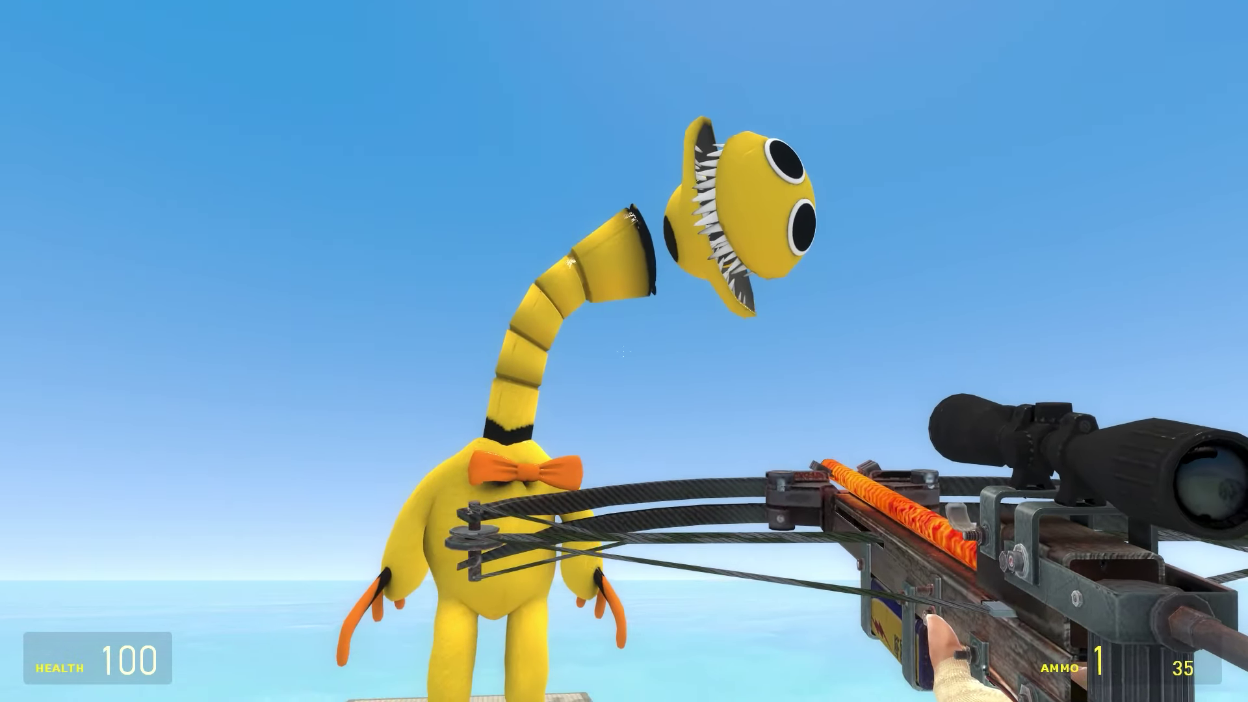
Shoot the yellow creature's head off with a crossbow bolt, then take the gravity gun.
{"action": "right_click", "coordinate": [625, 351]}
{"action": "left_click", "coordinate": [625, 351]}
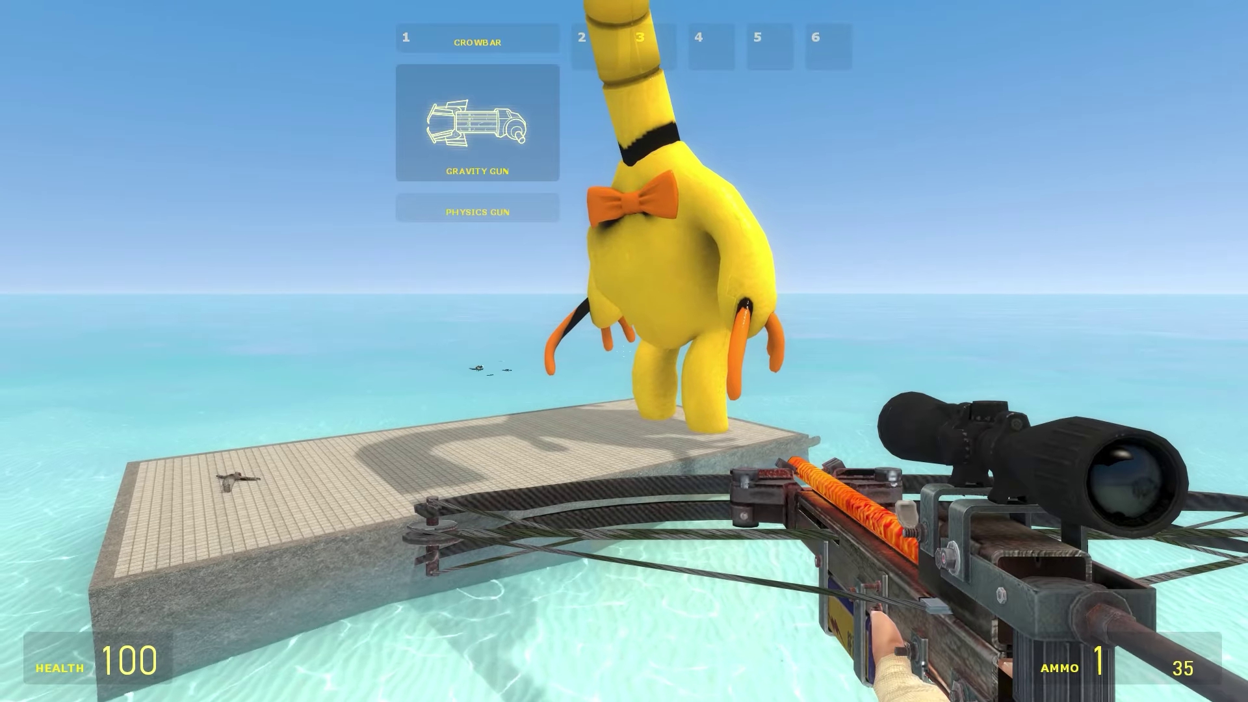
{"action": "left_click", "coordinate": [625, 351]}
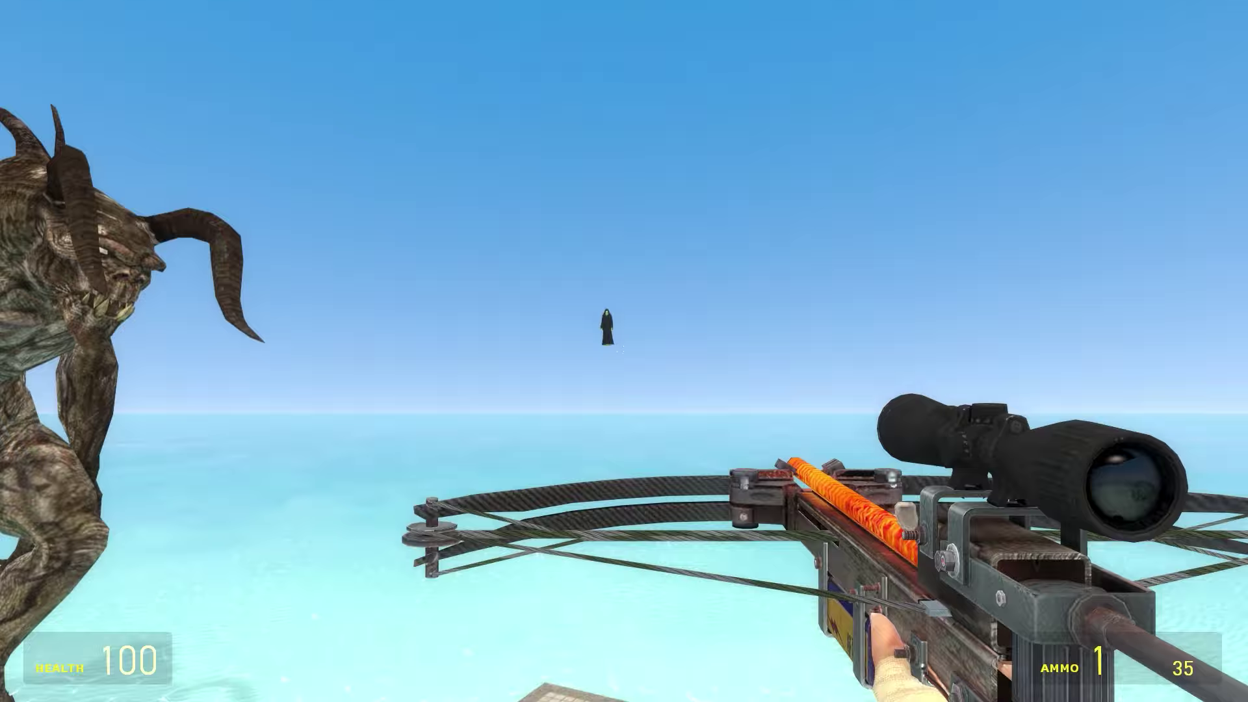
Scope the hooded figure, check NPC options, then launch the yellow creature with the Gravity Gun.
{"action": "right_click", "coordinate": [621, 352]}
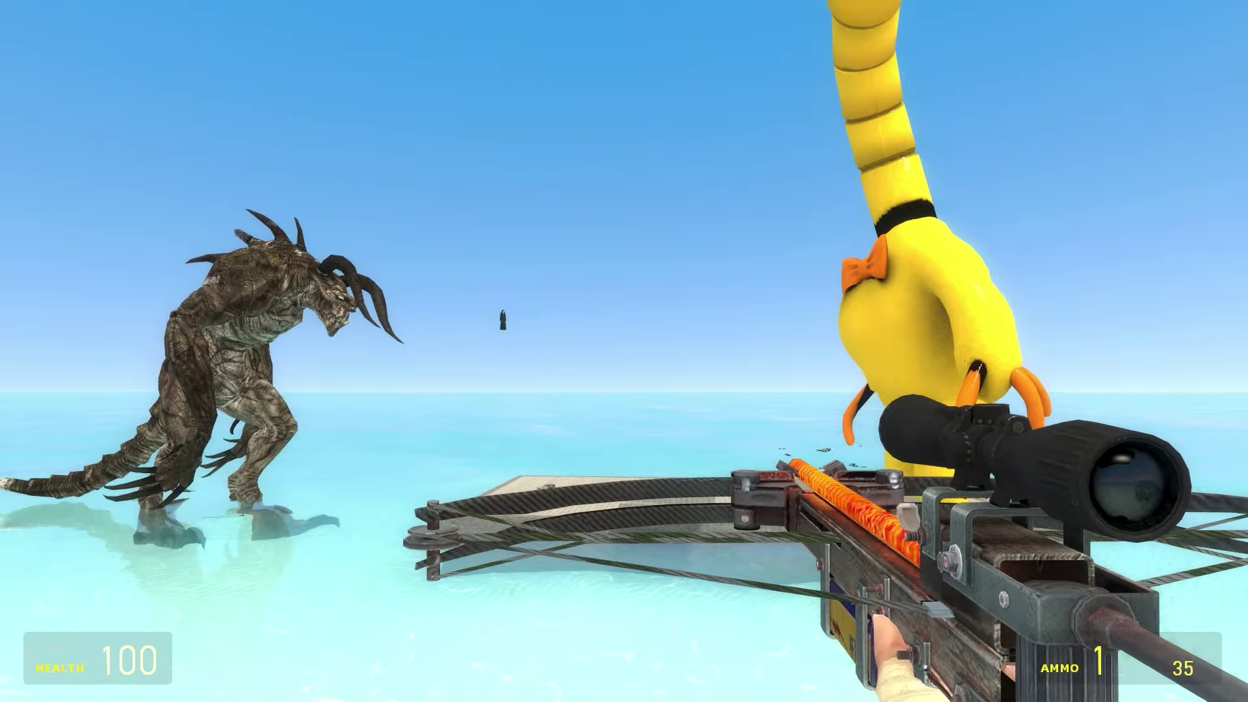
{"action": "key", "text": "c"}
{"action": "left_click", "coordinate": [54, 12]}
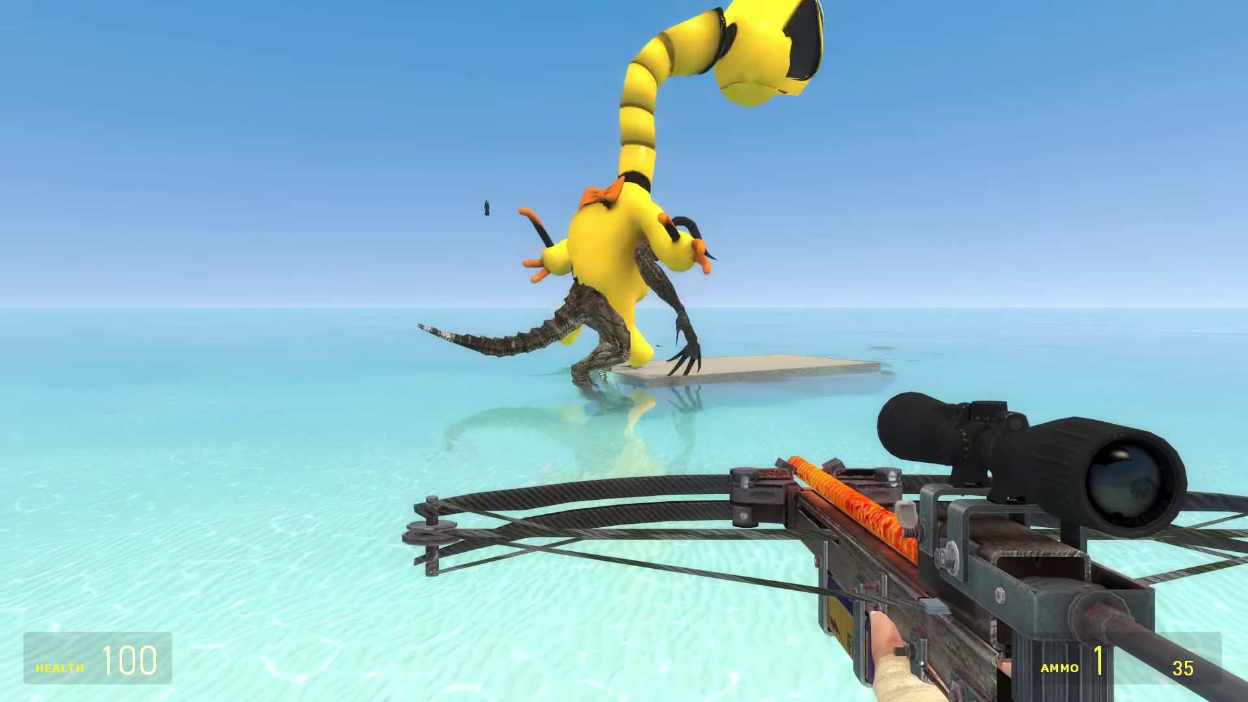
{"action": "key", "text": "1"}
{"action": "key", "text": "1"}
{"action": "left_click", "coordinate": [625, 352]}
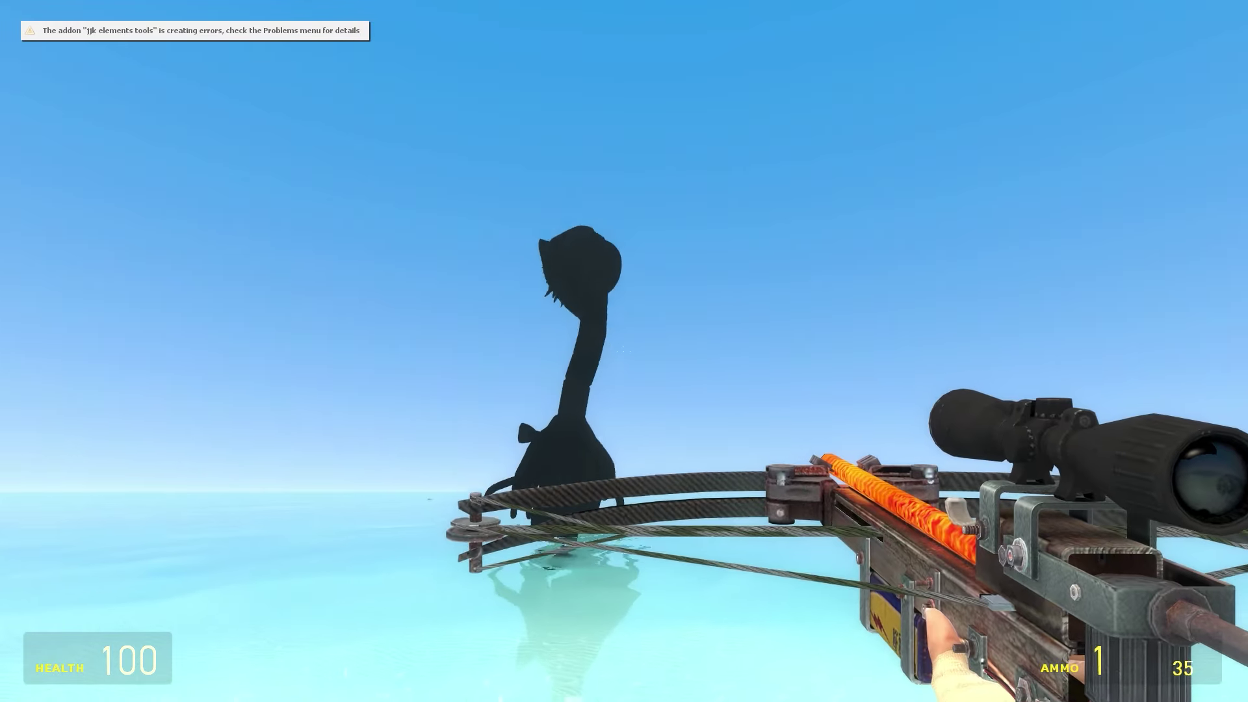
Lift the blackened creature high into the sky with the gravity gun.
{"action": "key", "text": "1"}
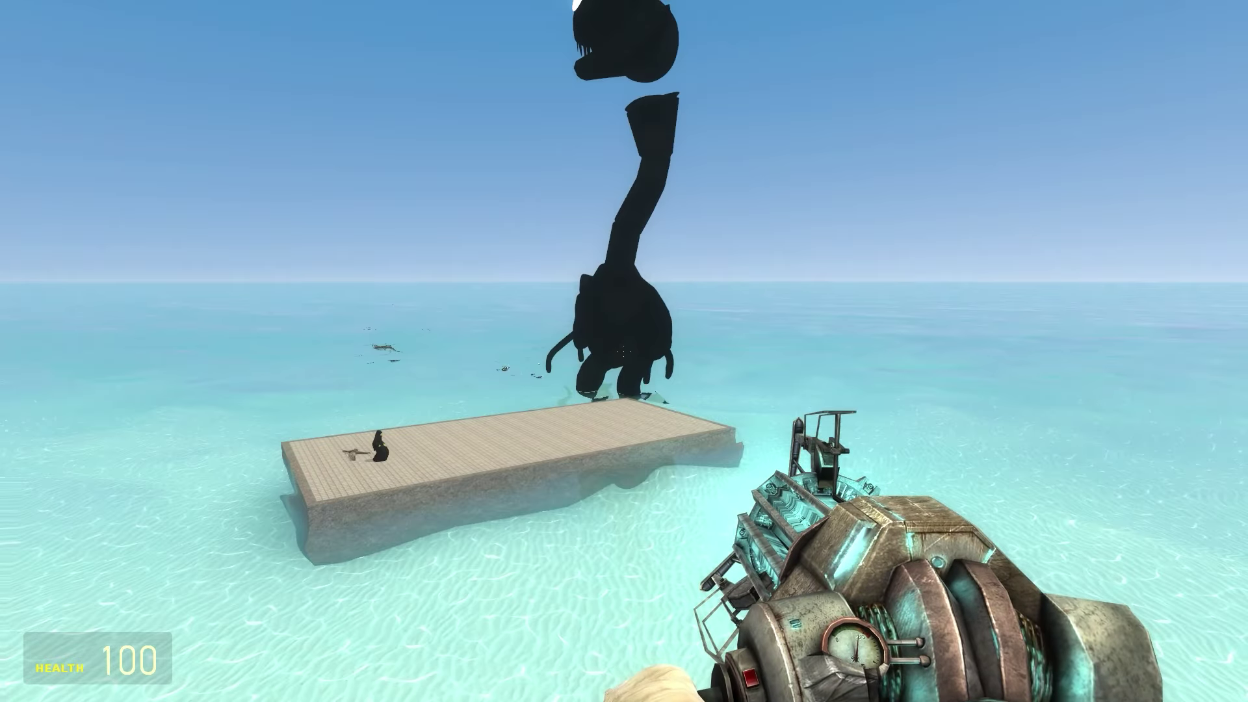
{"action": "left_click_drag", "start_coordinate": [624, 351], "coordinate": [624, 351]}
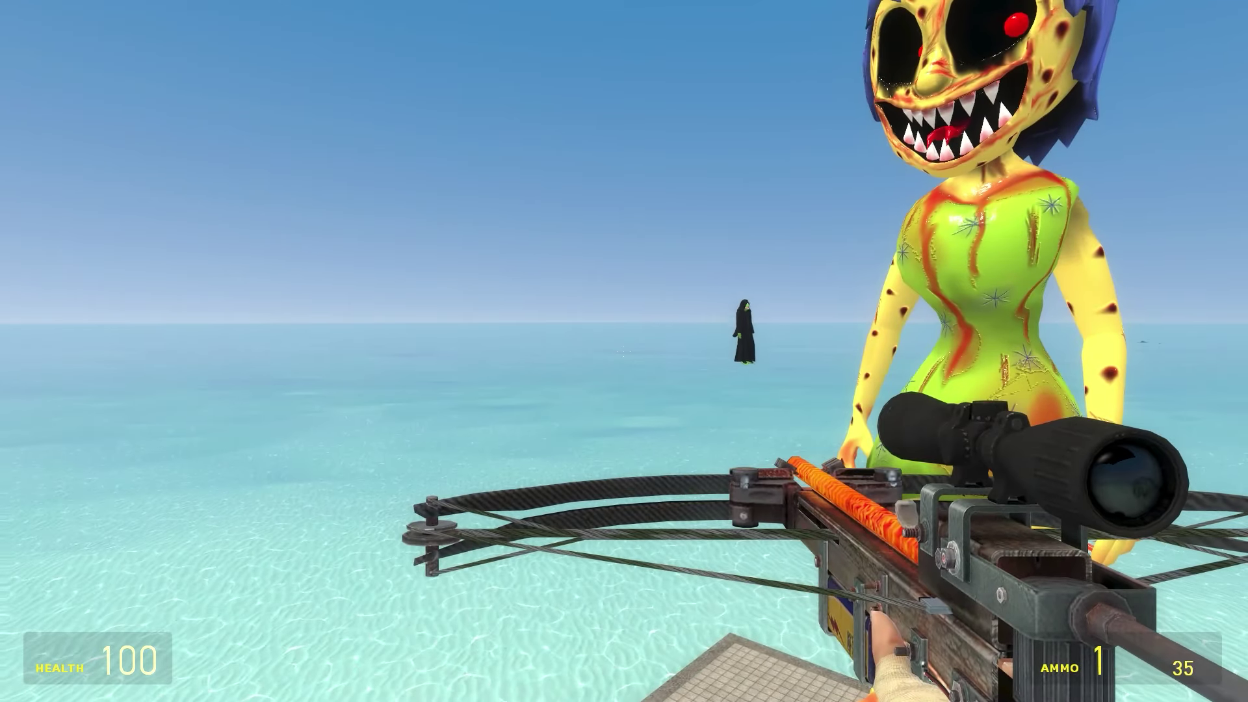
Equip the crossbow, scope the insane Joy, and resume NPC AI to start the fight.
{"action": "key", "text": "4"}
{"action": "key", "text": "4"}
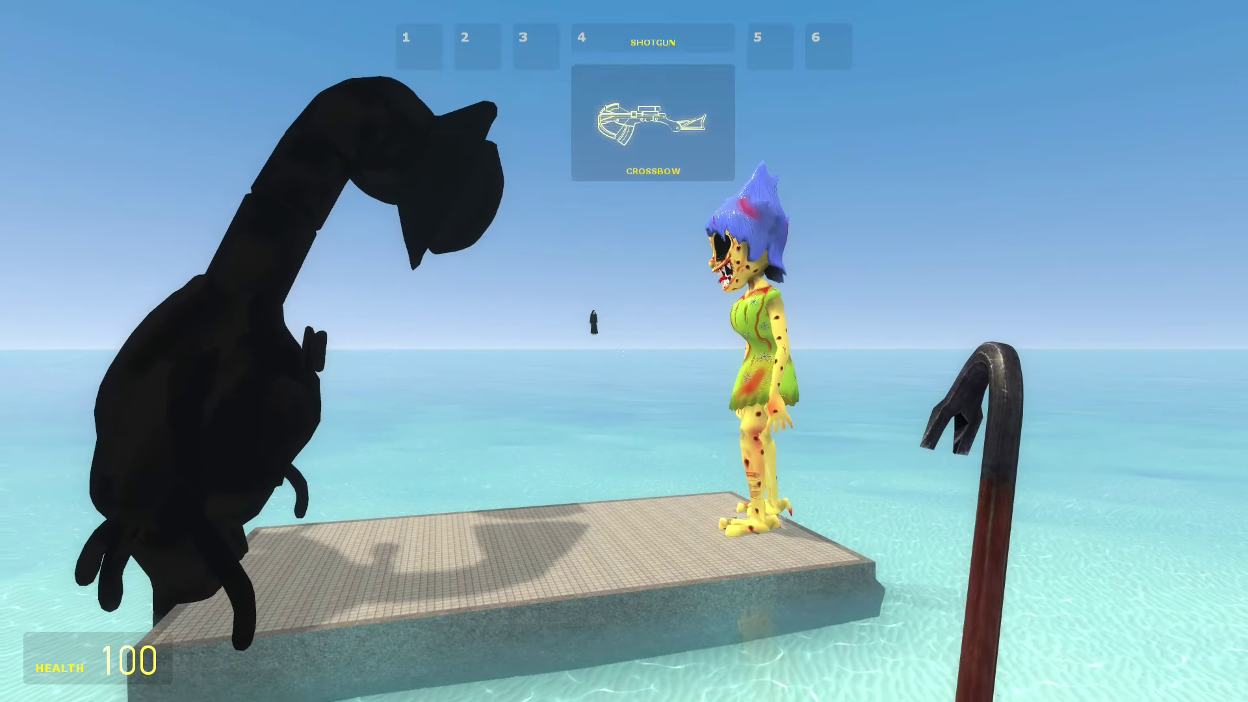
{"action": "left_click", "coordinate": [625, 352]}
{"action": "right_click", "coordinate": [625, 352]}
{"action": "right_click", "coordinate": [624, 351]}
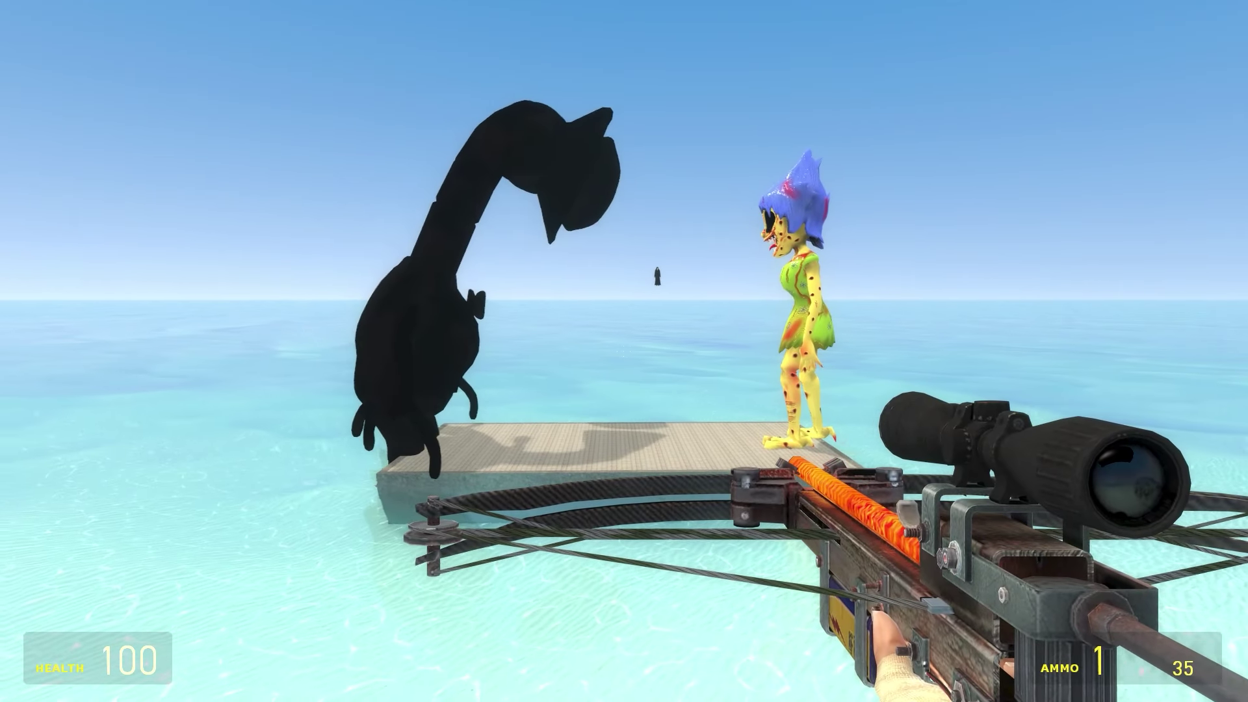
{"action": "key", "text": "c"}
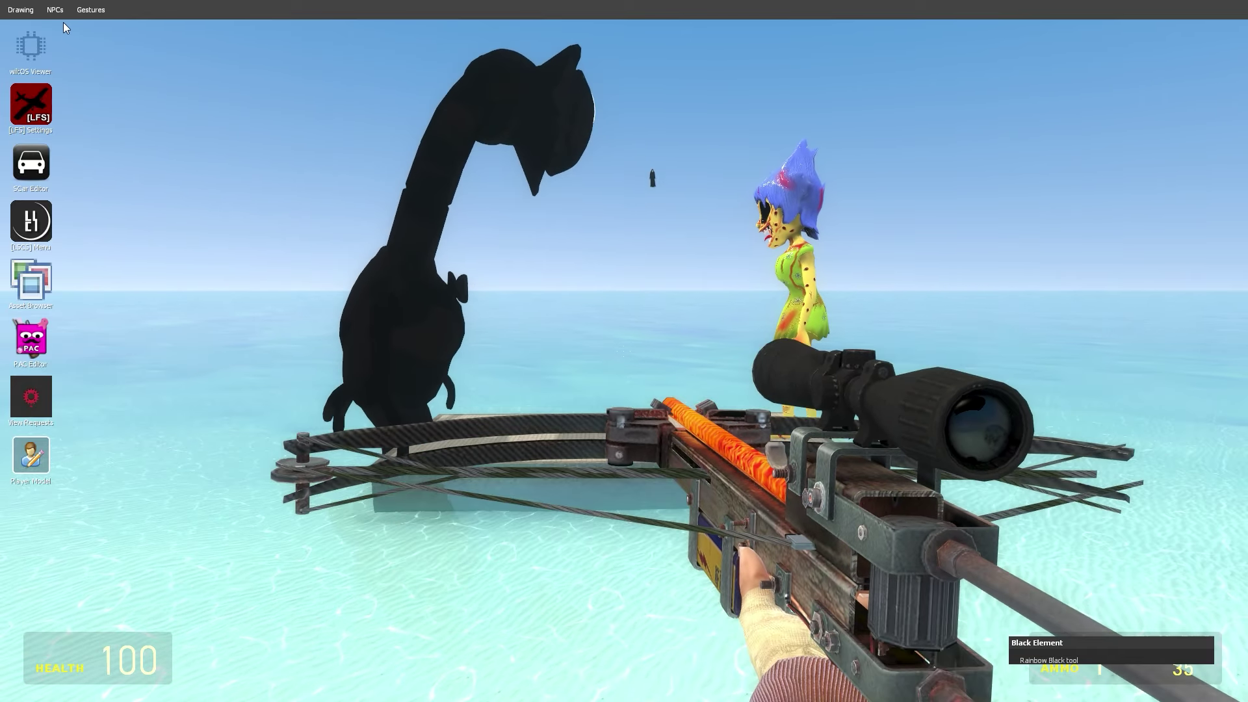
{"action": "left_click", "coordinate": [81, 31]}
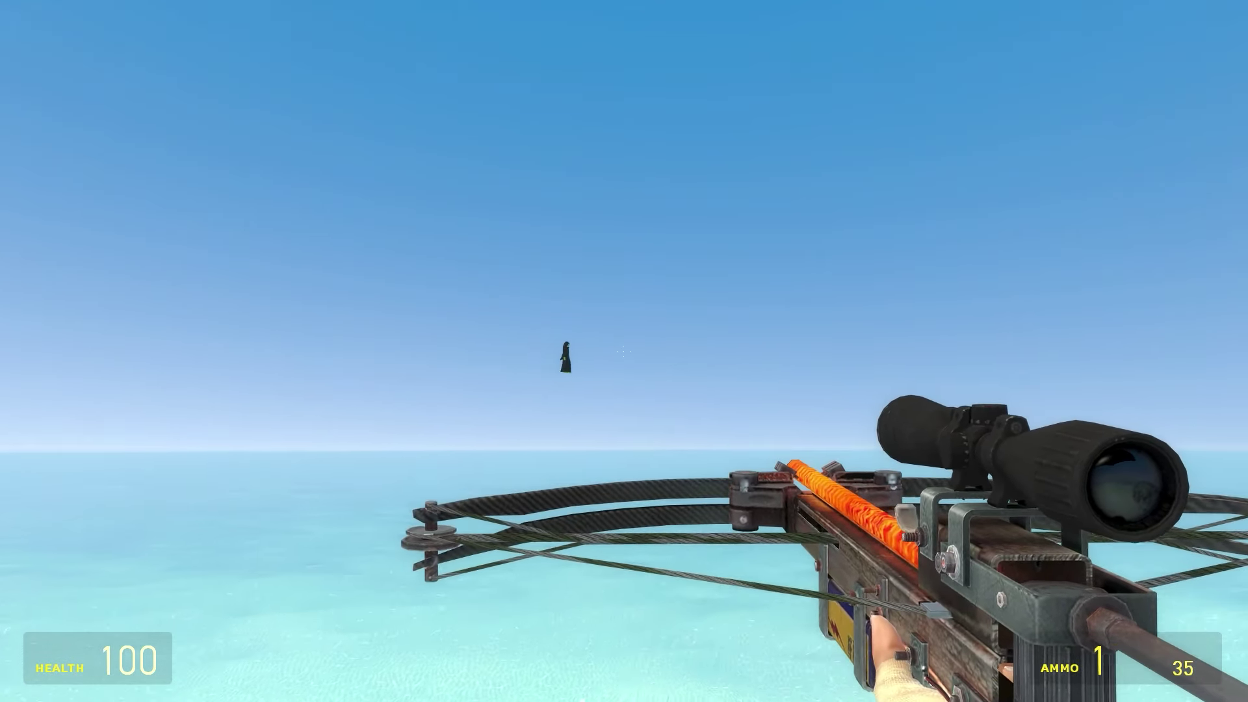
Scope in on the floating robed frog figure with the crossbow, then unzoom.
{"action": "right_click", "coordinate": [624, 351]}
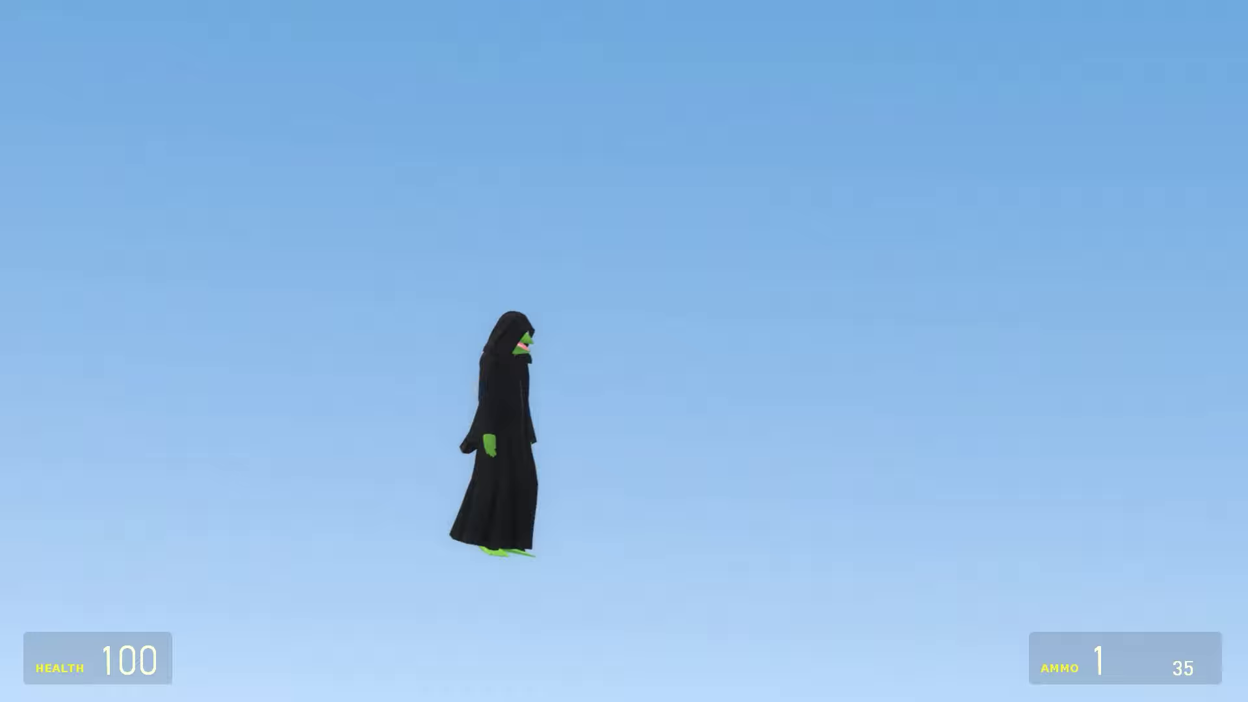
{"action": "right_click", "coordinate": [624, 352]}
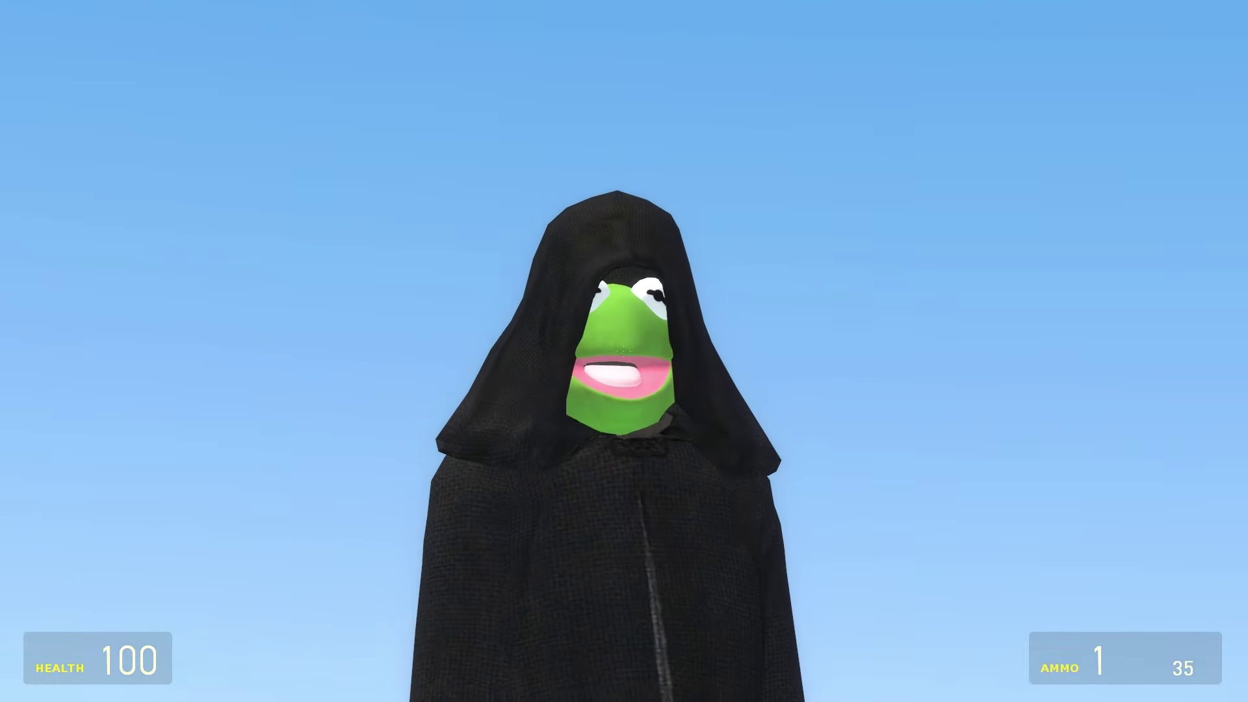
{"action": "right_click", "coordinate": [624, 351]}
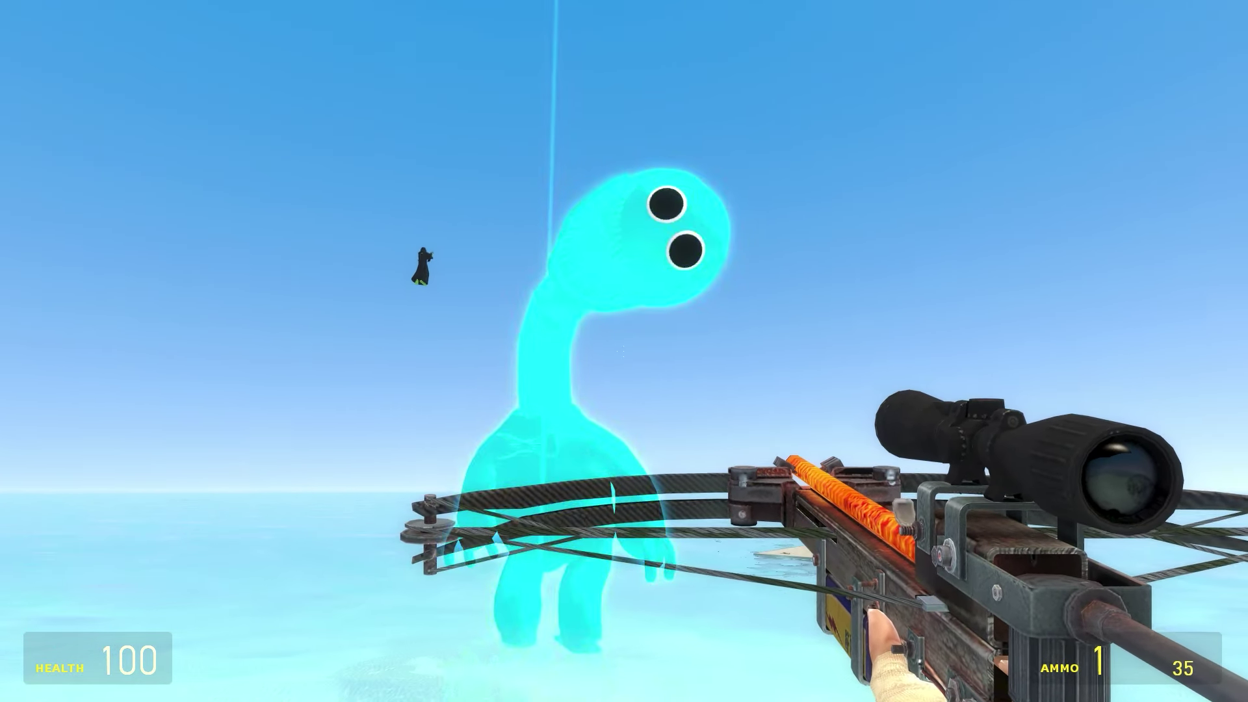
Cycle through the gravity gun, shotgun, crowbar and crossbow.
{"action": "key", "text": "1"}
{"action": "key", "text": "1"}
{"action": "left_click", "coordinate": [624, 351]}
{"action": "key", "text": "4"}
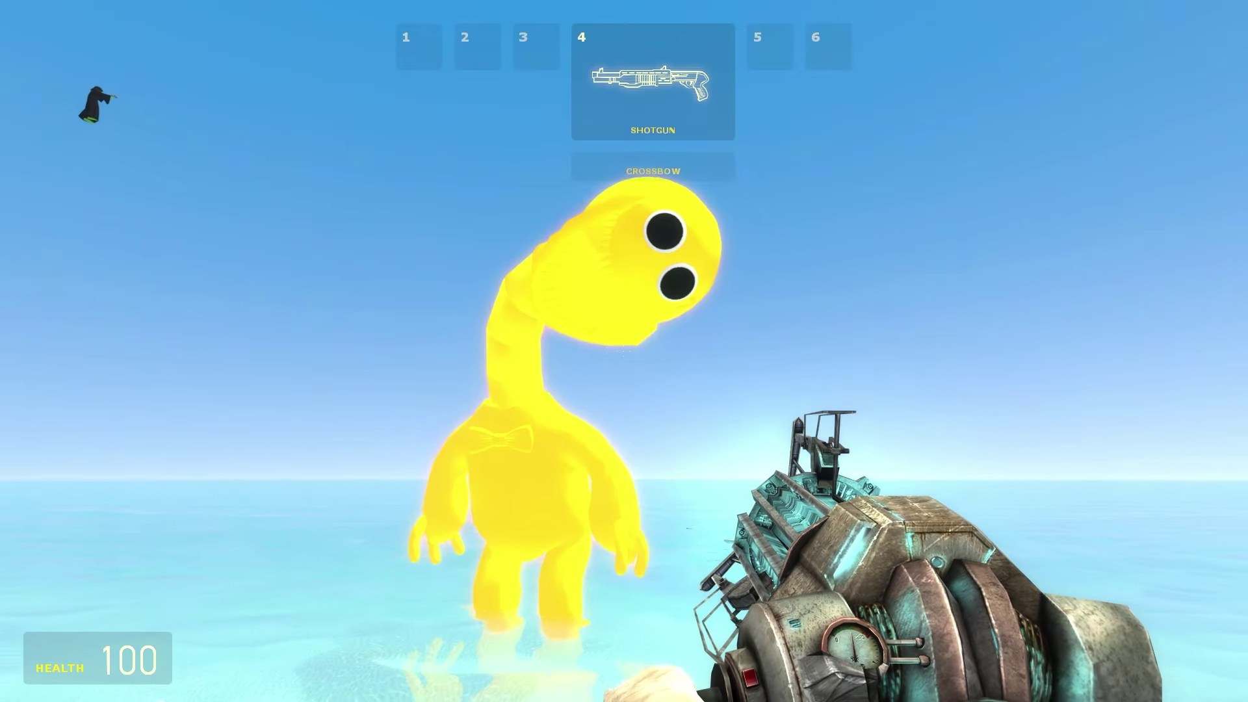
{"action": "left_click", "coordinate": [625, 351]}
{"action": "key", "text": "1"}
{"action": "key", "text": "1"}
{"action": "key", "text": "1"}
{"action": "key", "text": "1"}
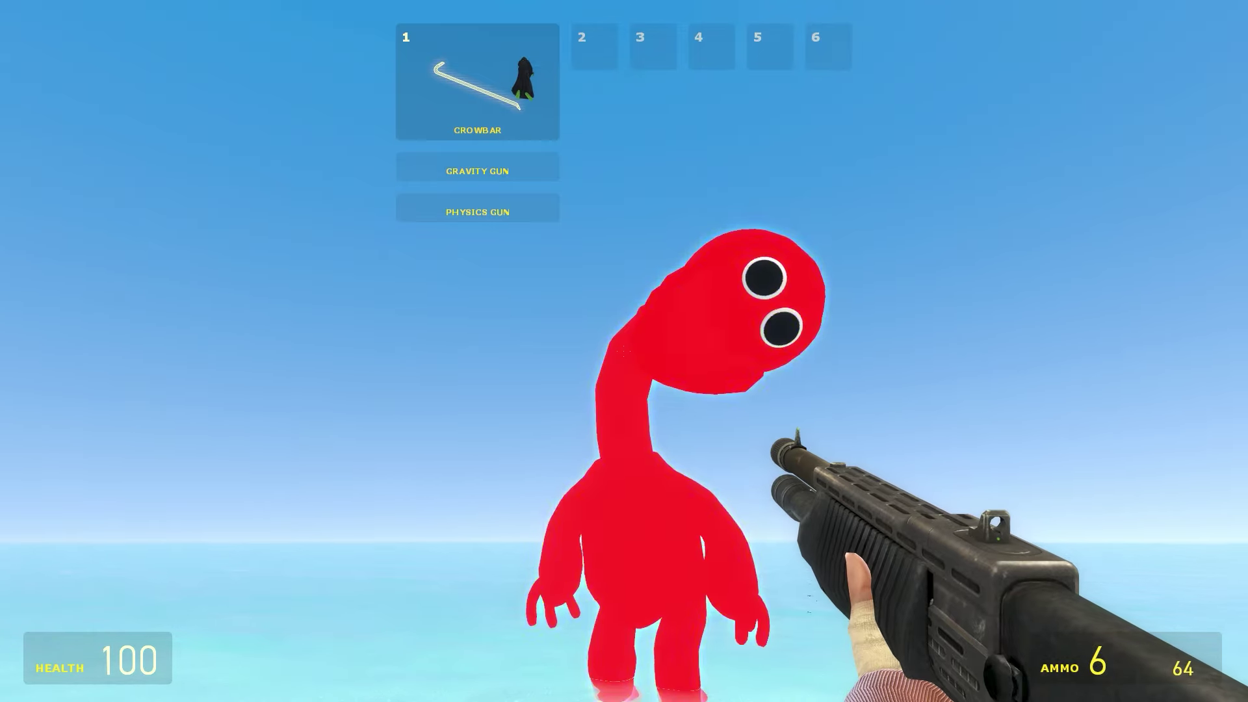
{"action": "left_click", "coordinate": [625, 351]}
{"action": "left_click", "coordinate": [625, 351]}
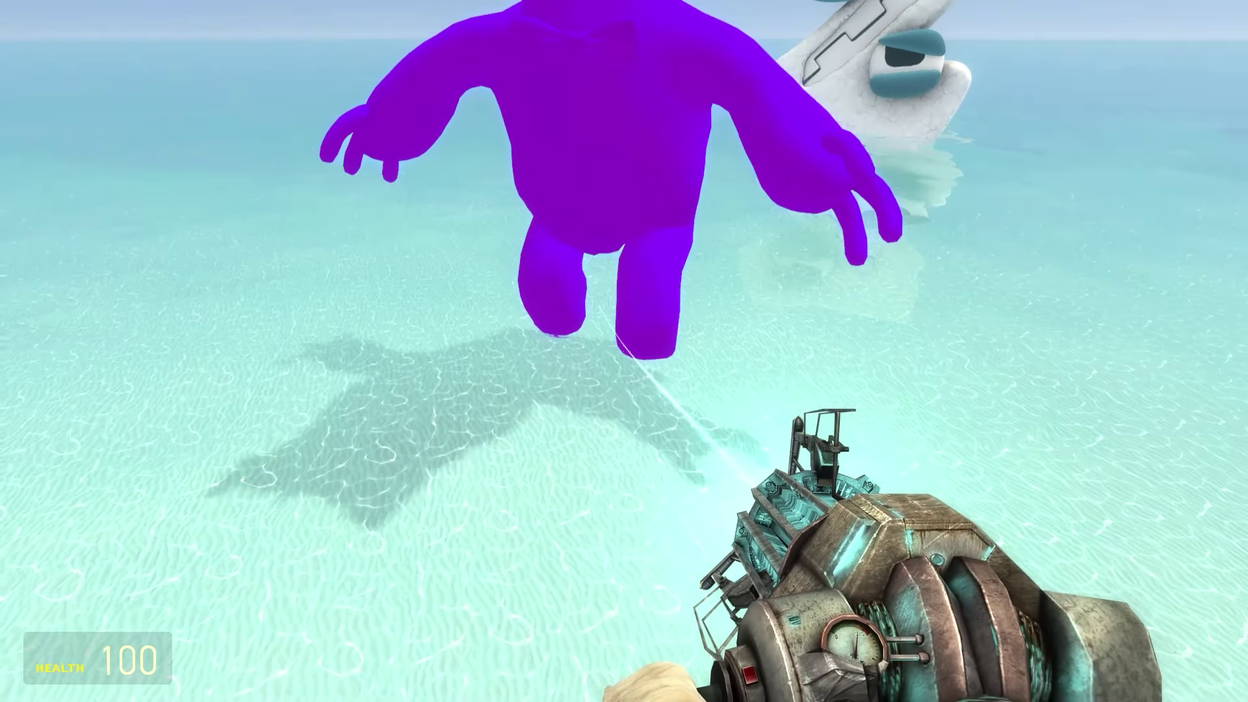
Grab the creature with the gravity gun, then scope the giant Z monster with the crossbow.
{"action": "right_click", "coordinate": [624, 352]}
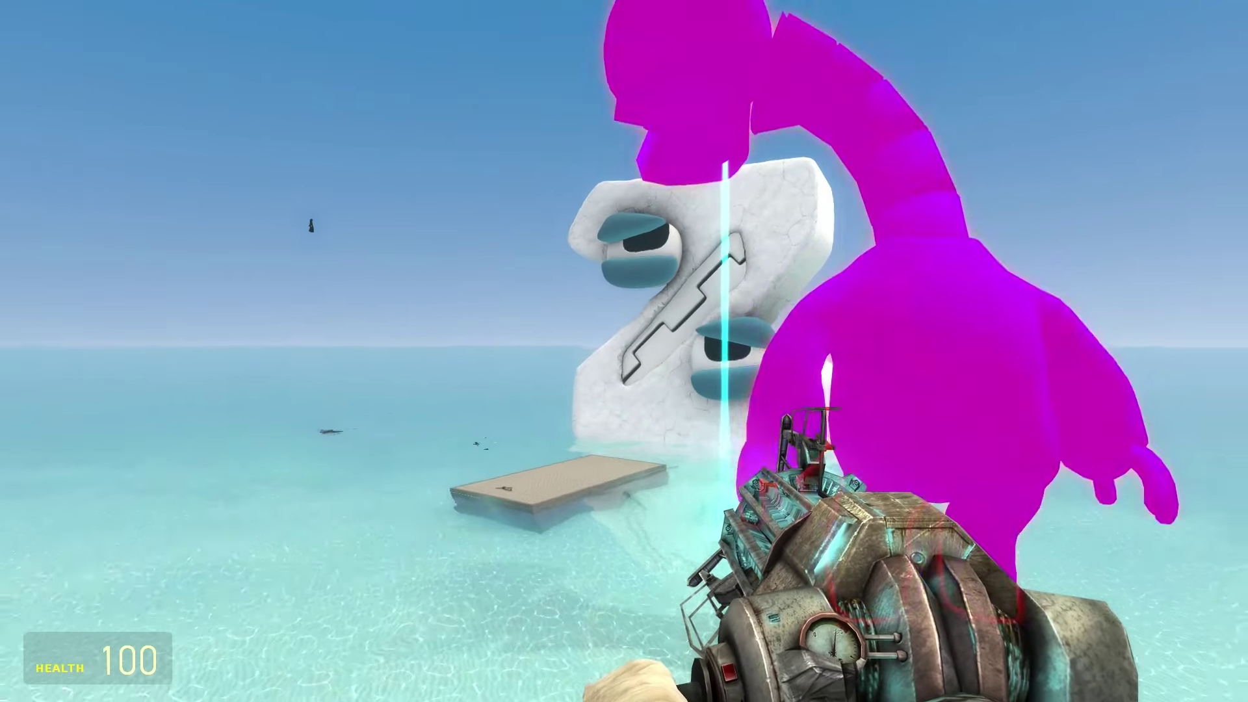
{"action": "scroll", "coordinate": [624, 351], "scroll_direction": "up", "scroll_amount": 5}
{"action": "left_click", "coordinate": [624, 351]}
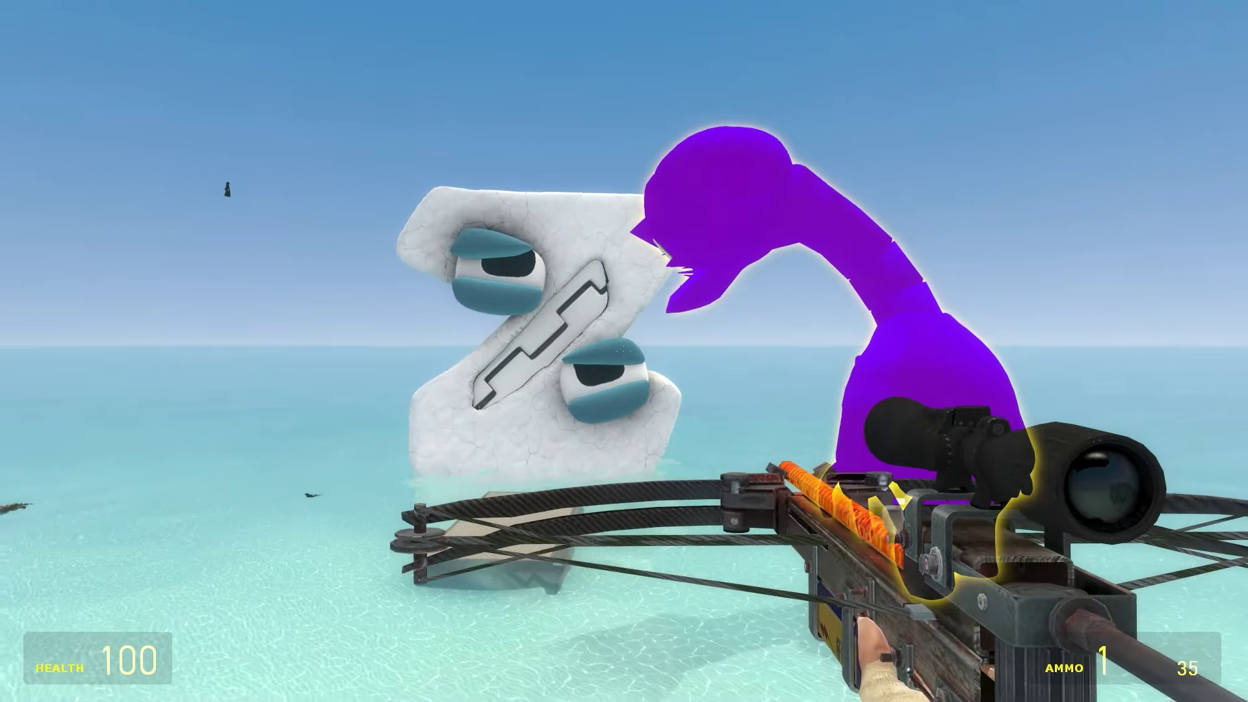
{"action": "right_click", "coordinate": [624, 352]}
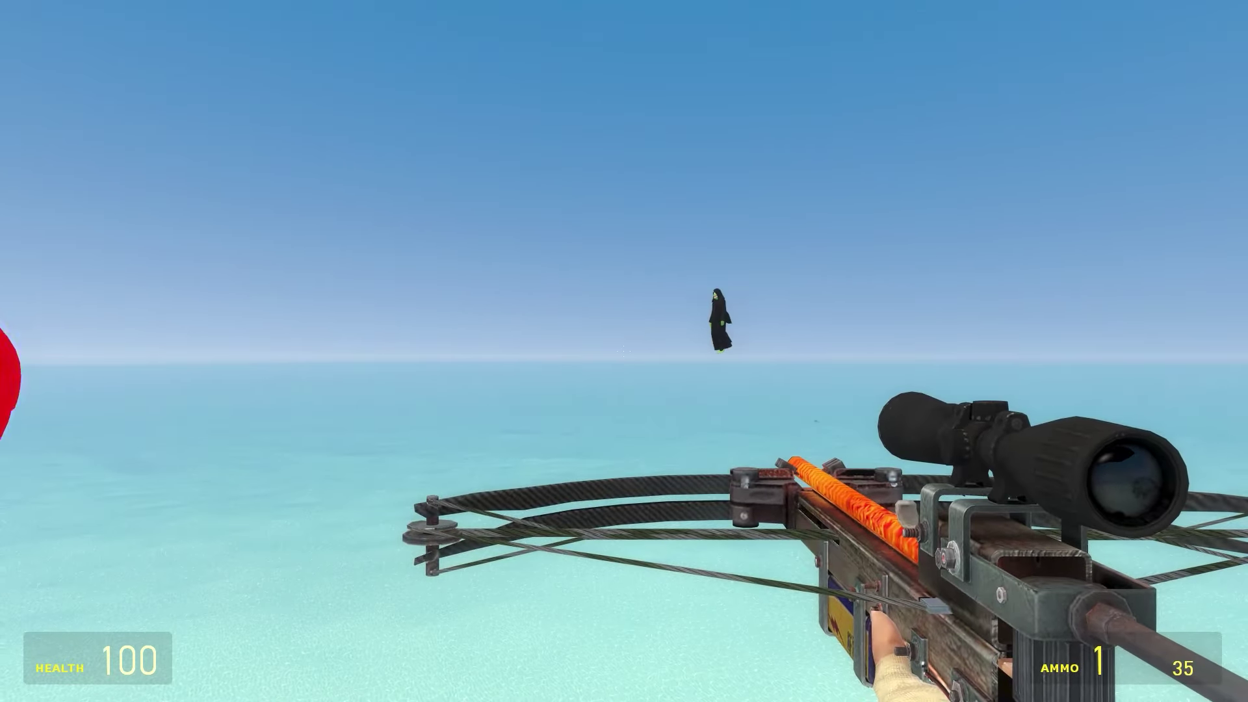
Scope the floating robed figure and the white Z statue, then return to the gravity gun.
{"action": "right_click", "coordinate": [624, 351]}
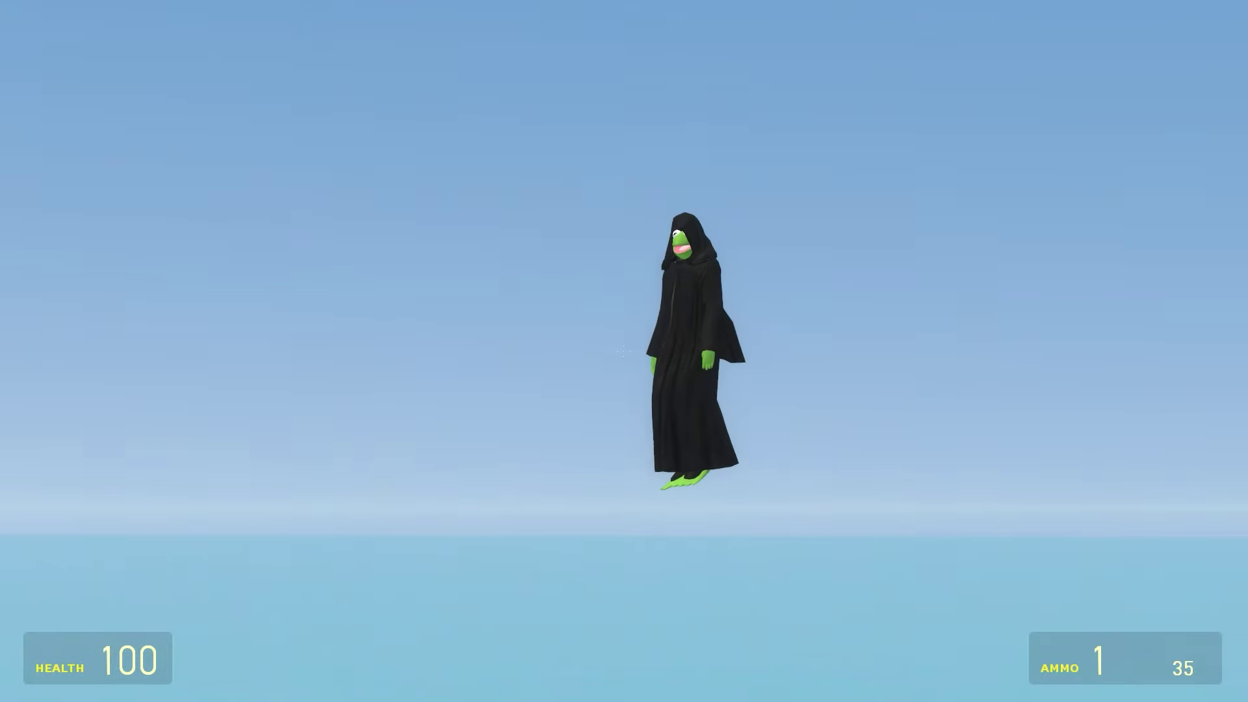
{"action": "right_click", "coordinate": [624, 352]}
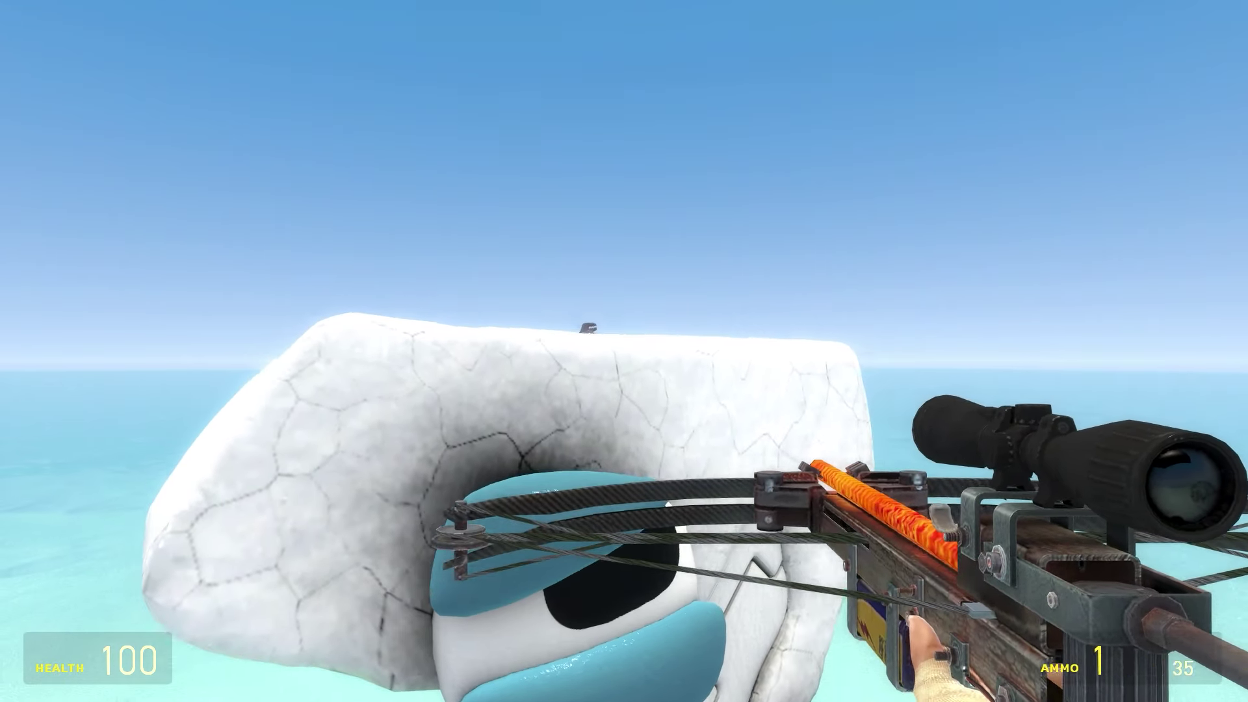
{"action": "right_click", "coordinate": [624, 351]}
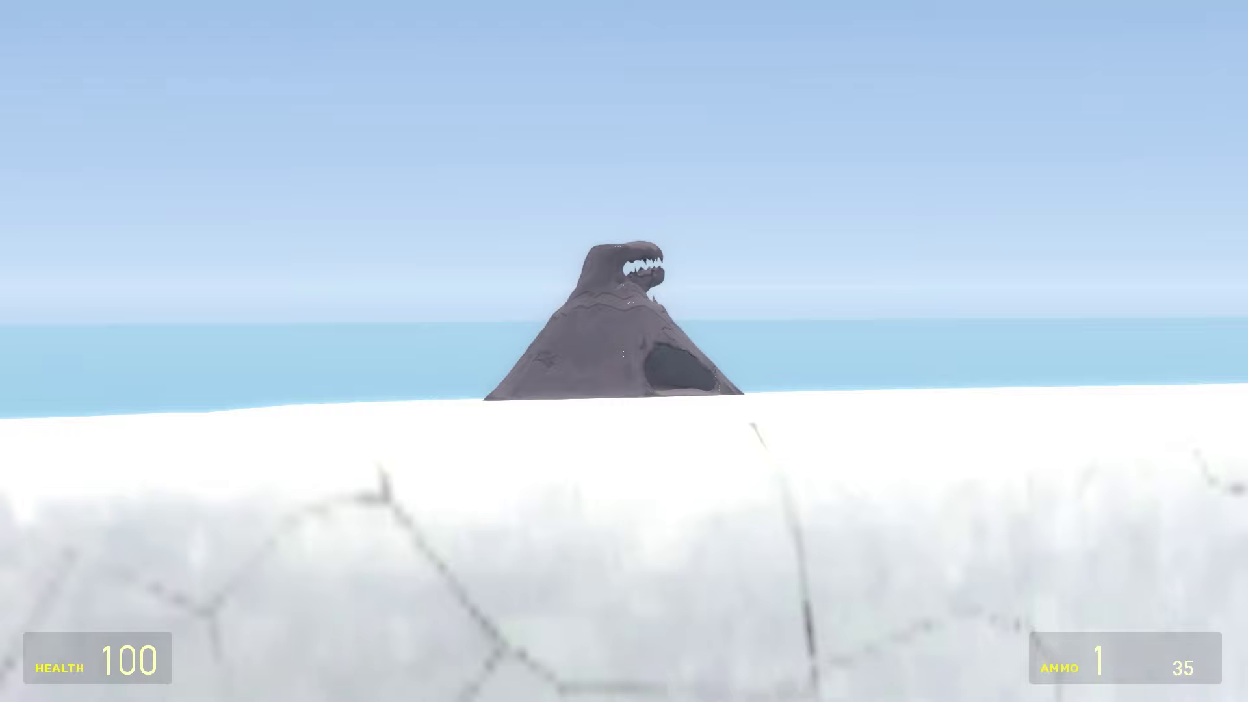
{"action": "right_click", "coordinate": [625, 352]}
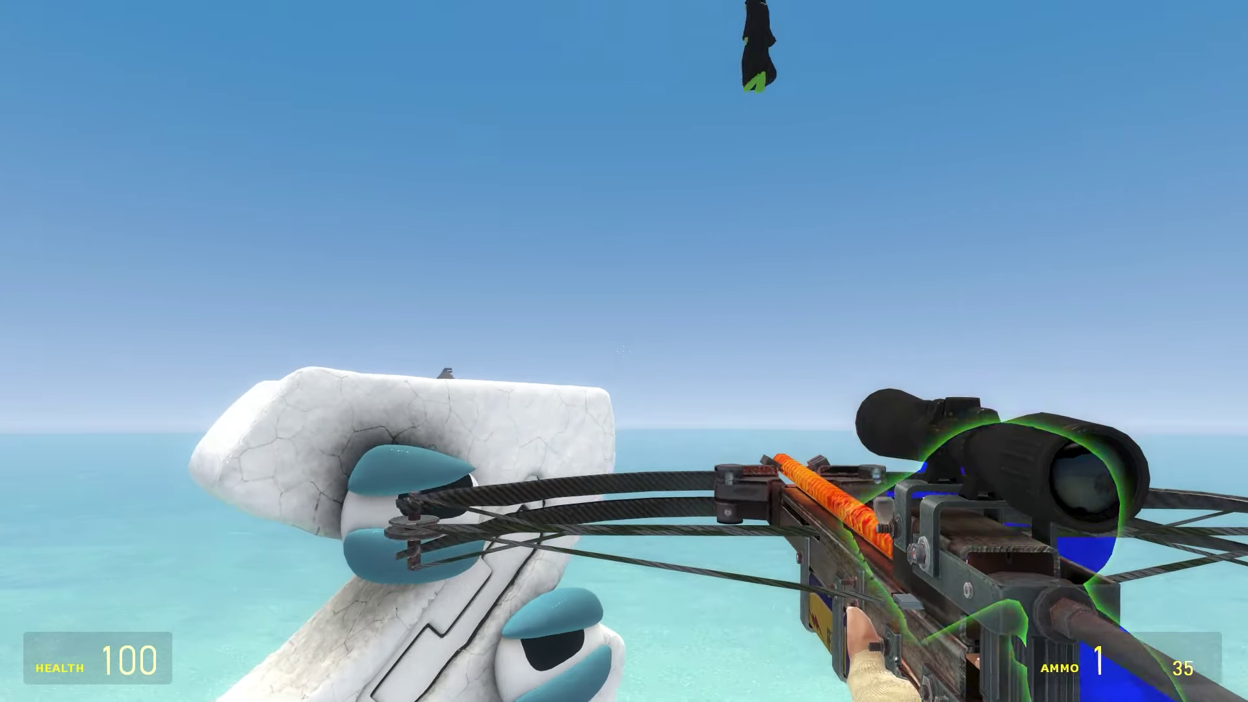
{"action": "key", "text": "1"}
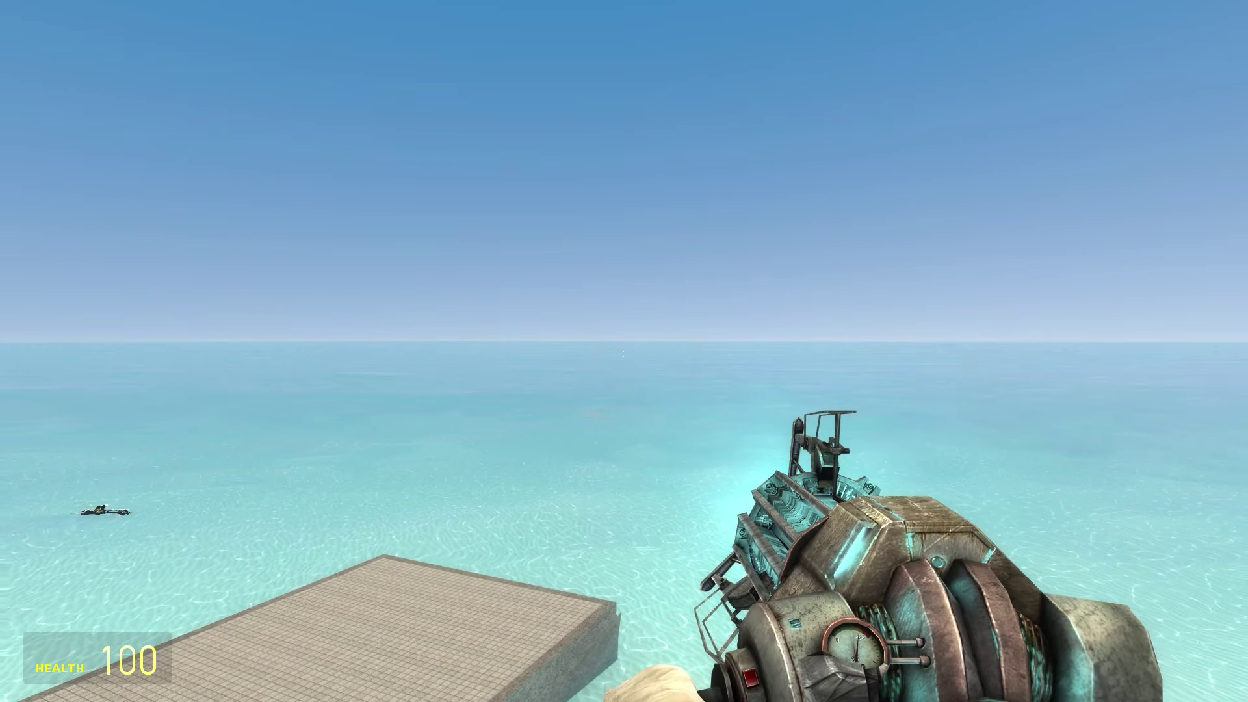
Equip the crossbow and scope the robed frog figure high in the sky.
{"action": "key", "text": "1"}
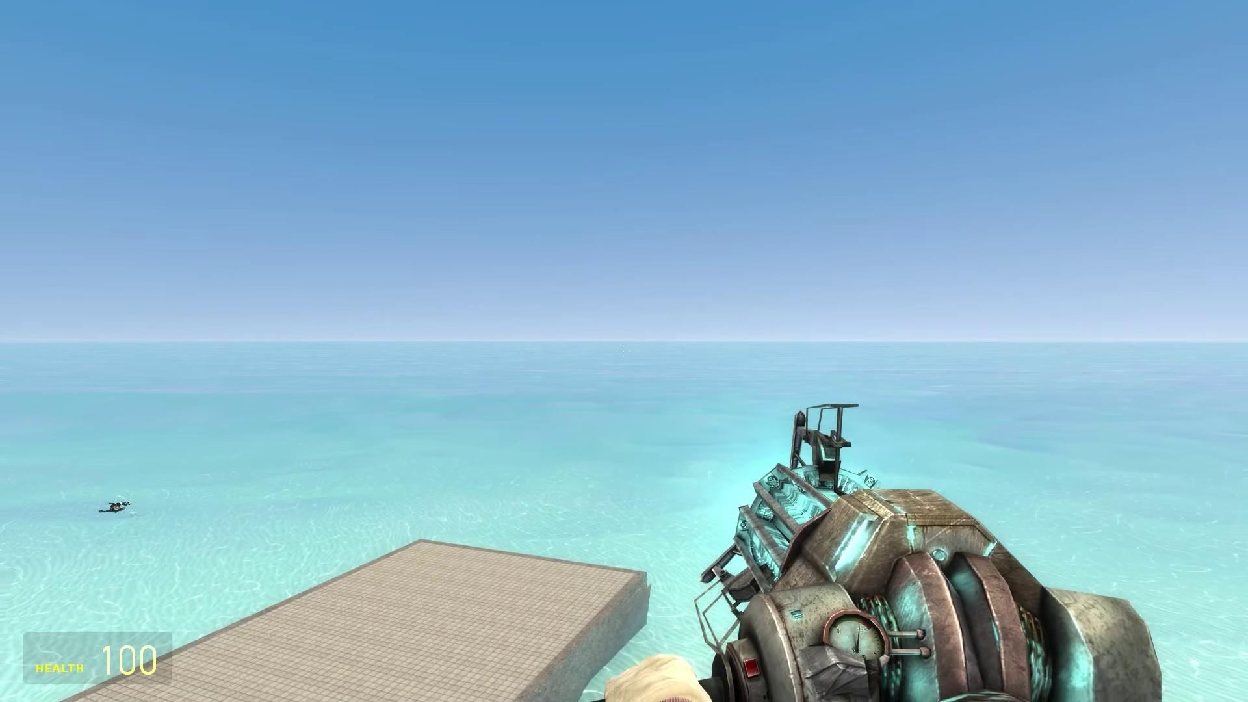
{"action": "key", "text": "4"}
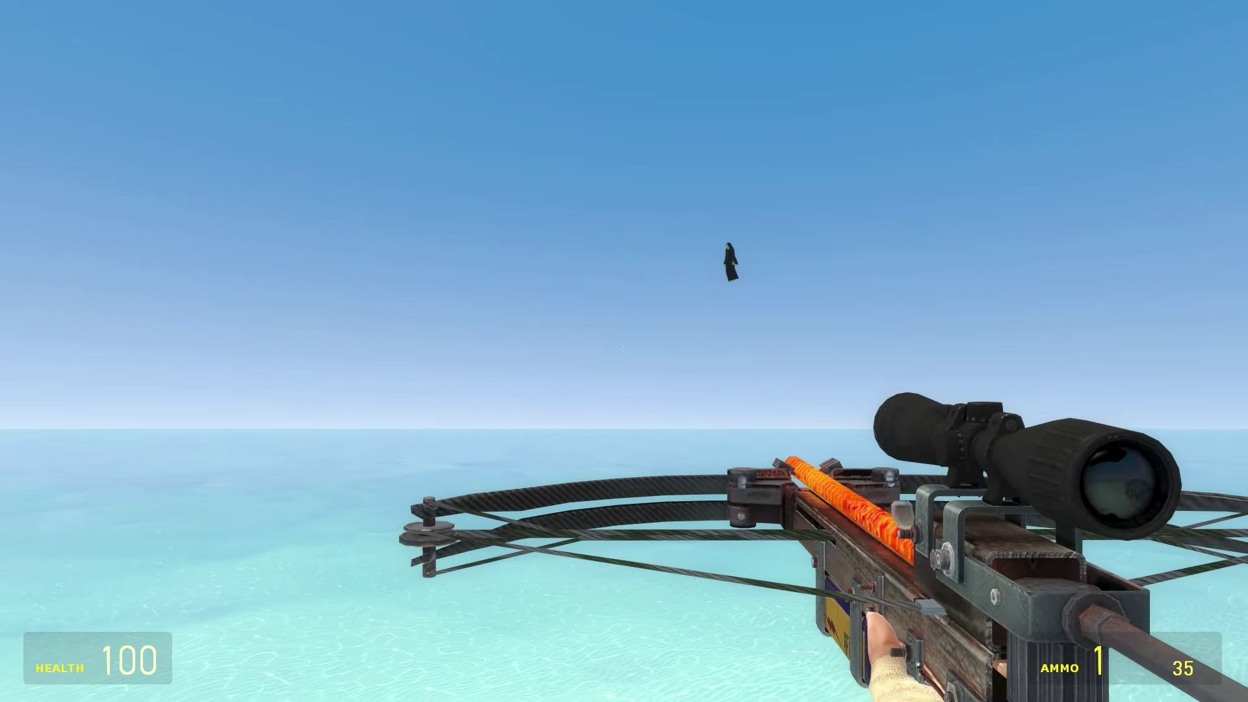
{"action": "right_click", "coordinate": [625, 351]}
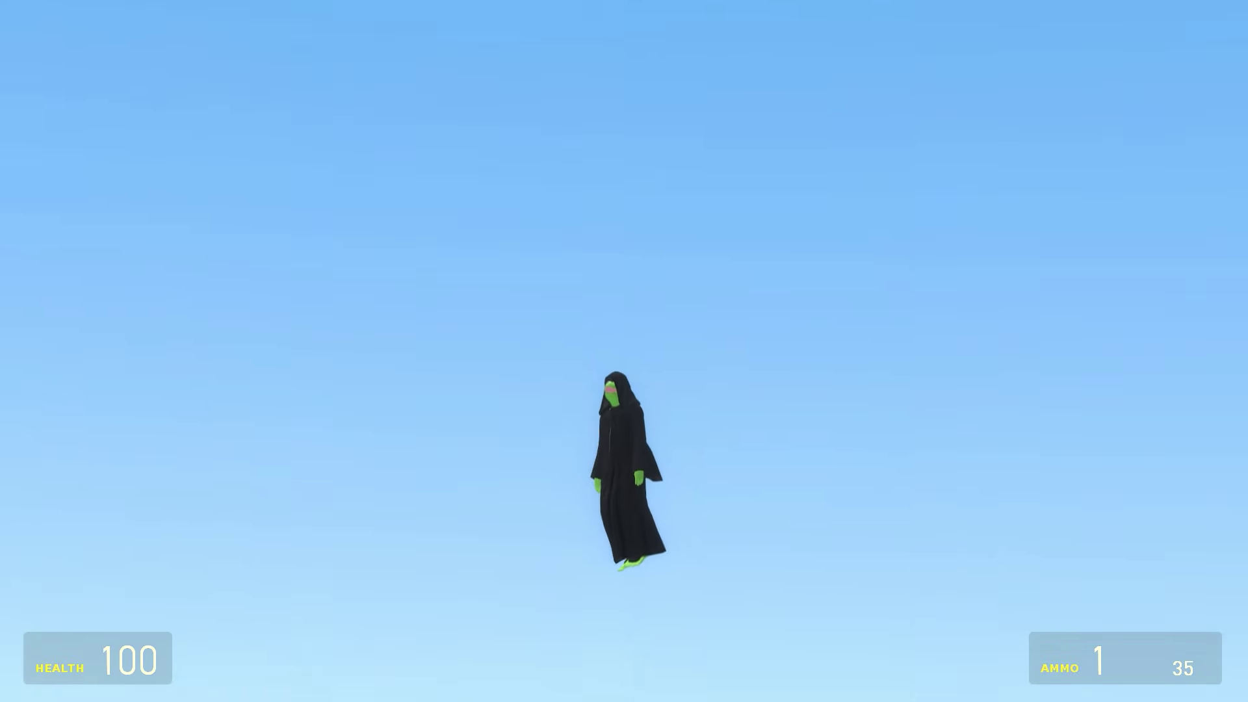
Zoom the crossbow scope in close on the robed frog figure and back out.
{"action": "right_click", "coordinate": [625, 352]}
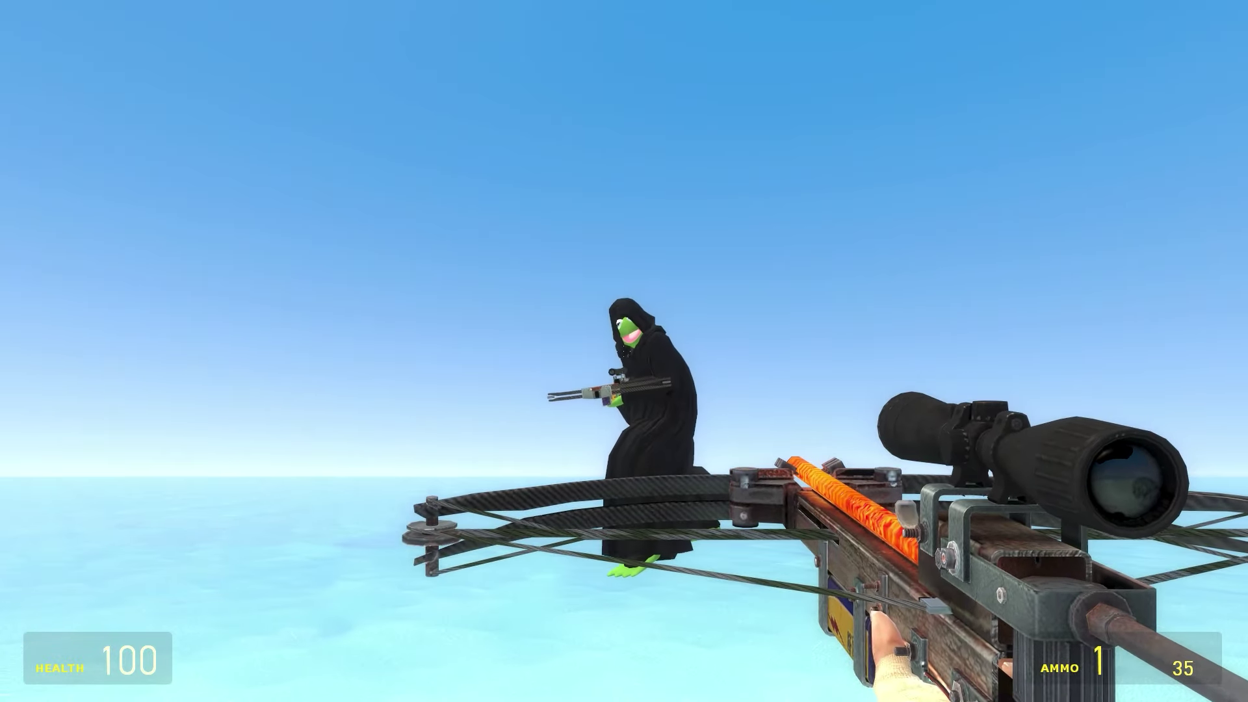
{"action": "right_click", "coordinate": [625, 351]}
{"action": "right_click", "coordinate": [624, 352]}
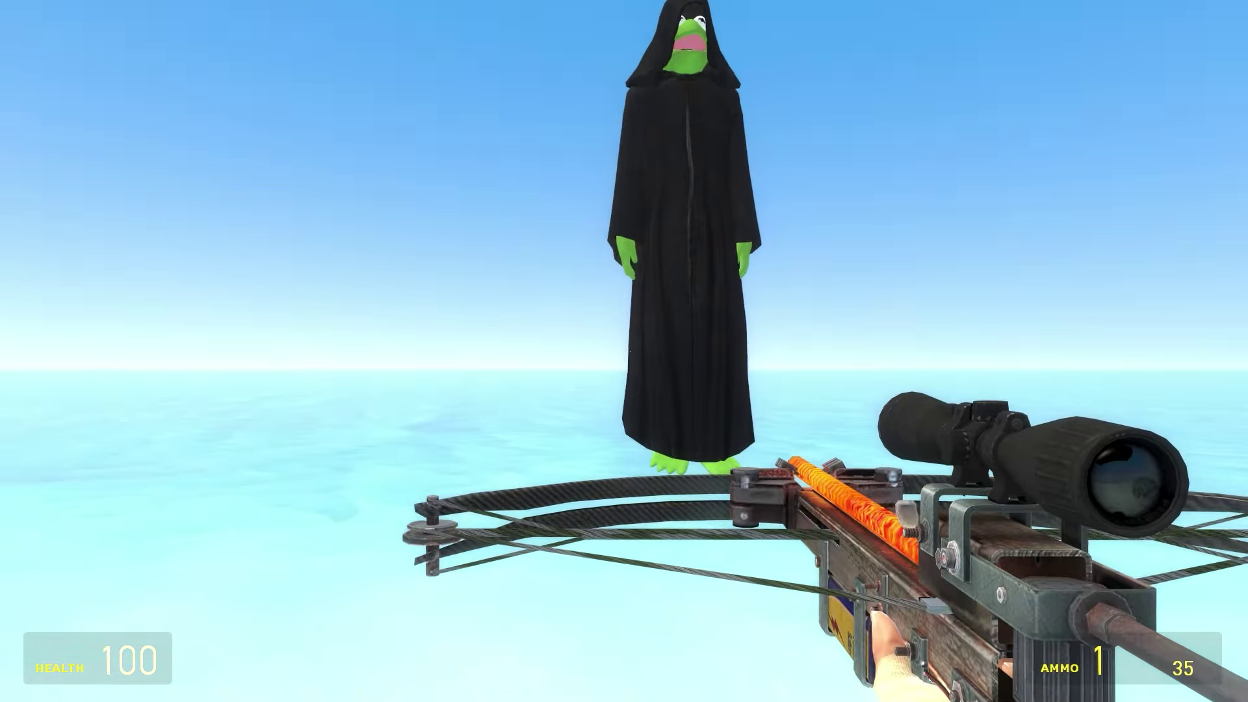
Equip the physics gun, then switch back to the crossbow.
{"action": "key", "text": "1"}
{"action": "key", "text": "1"}
{"action": "key", "text": "1"}
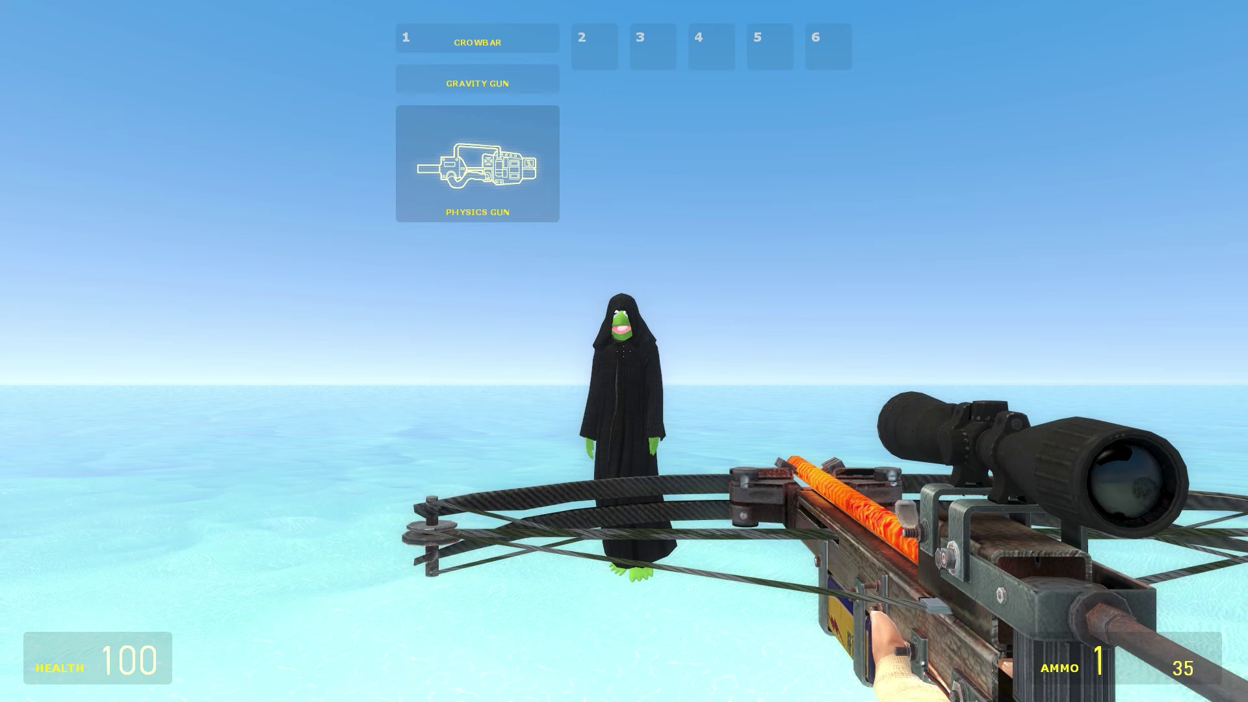
{"action": "left_click", "coordinate": [625, 351]}
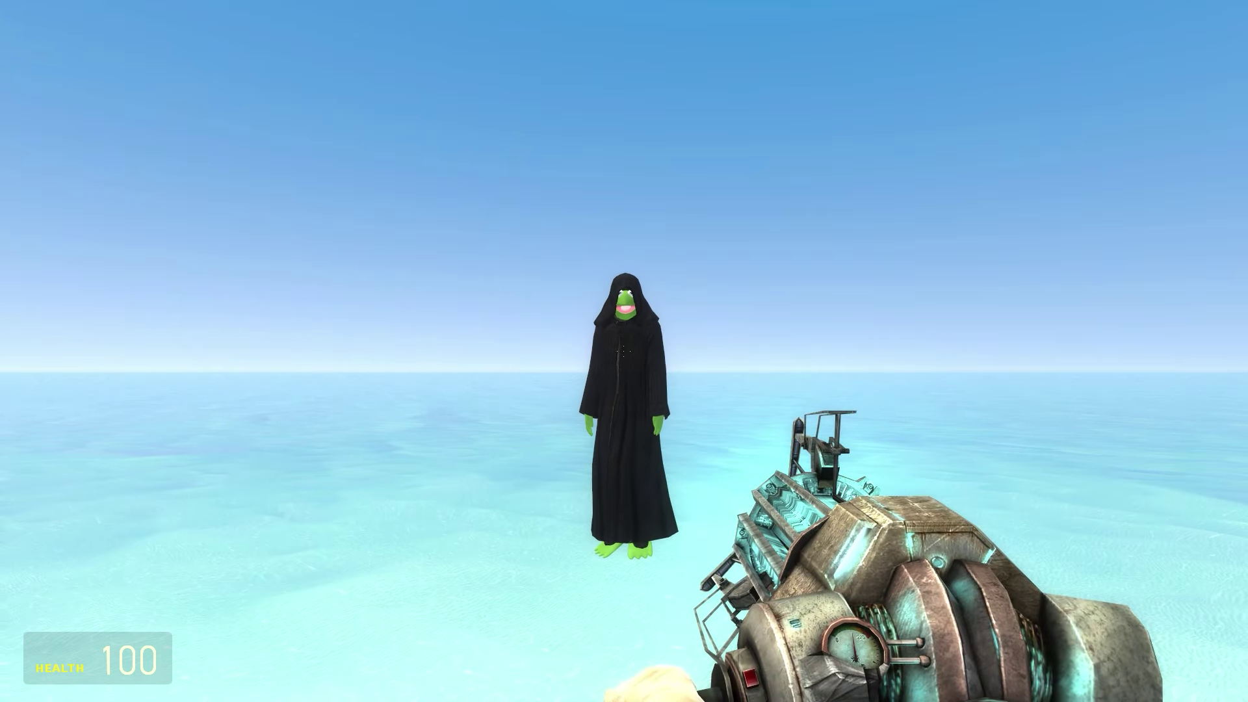
{"action": "key", "text": "4"}
{"action": "left_click", "coordinate": [624, 351]}
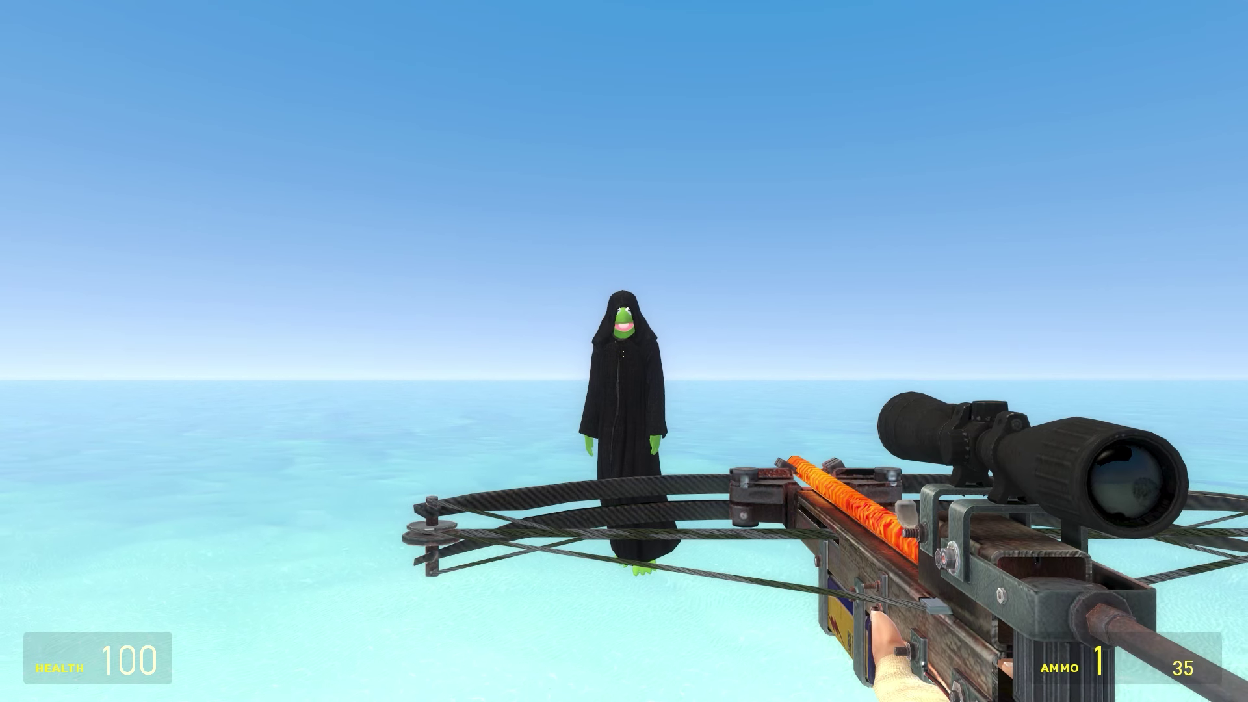